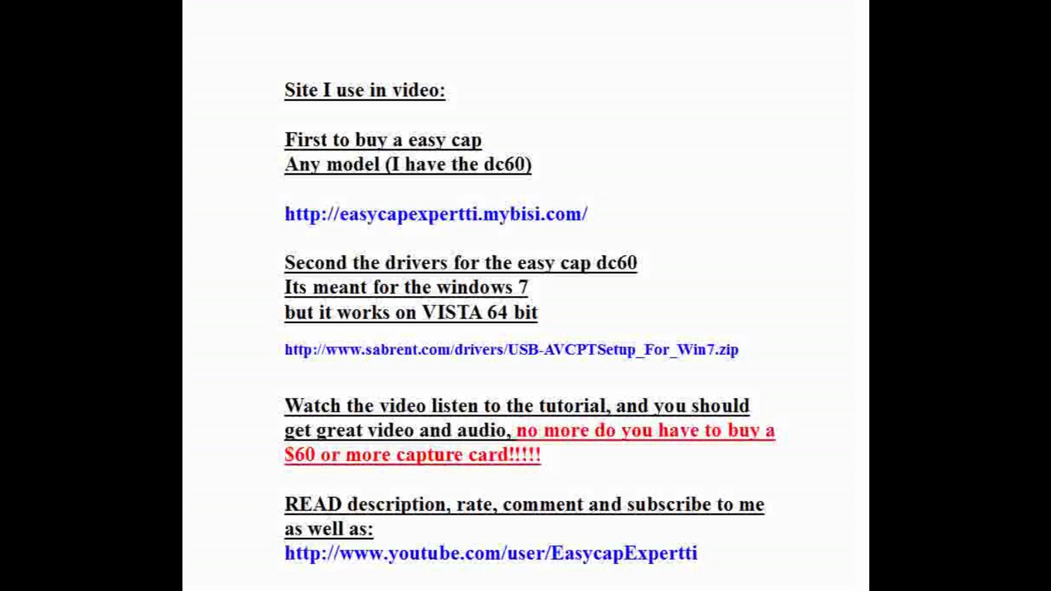
# Step: Select the Sabrent driver link line in the notes document, then cancel closing the document
pyautogui.tripleClick(288, 353)
pyautogui.click(417, 370)
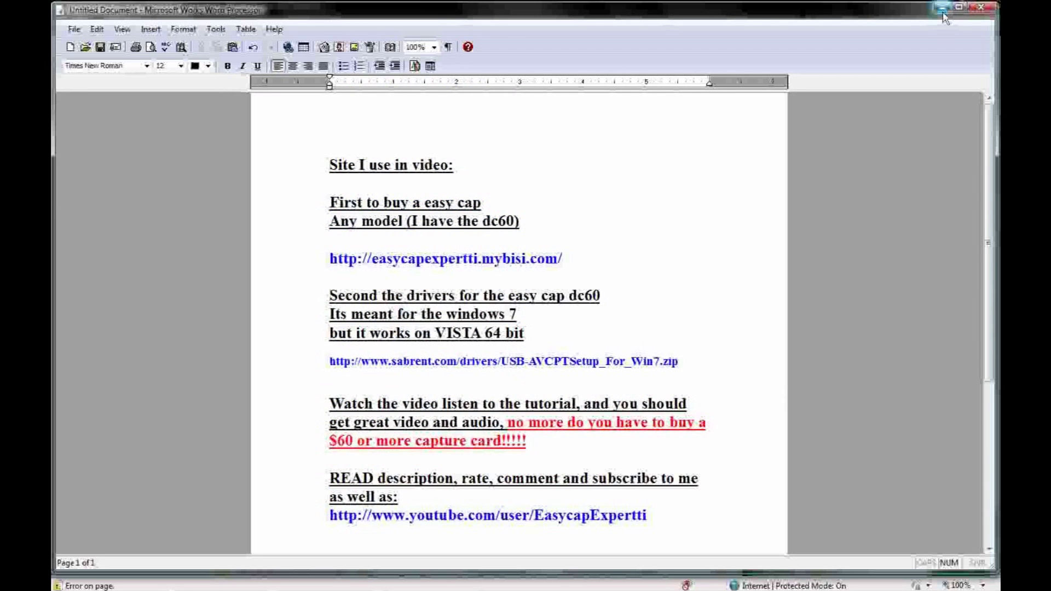
pyautogui.click(984, 12)
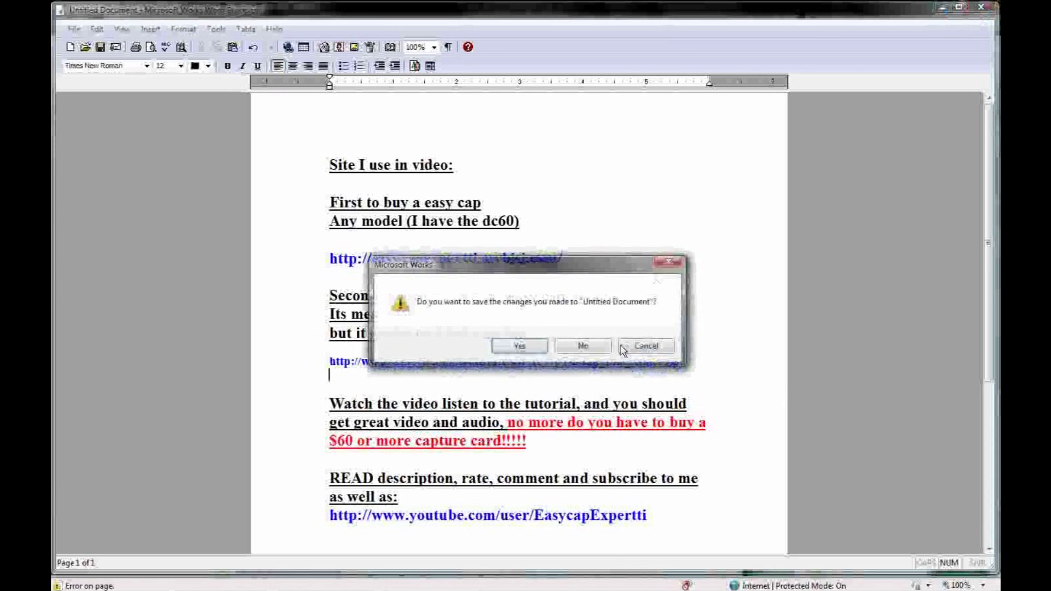
pyautogui.click(623, 349)
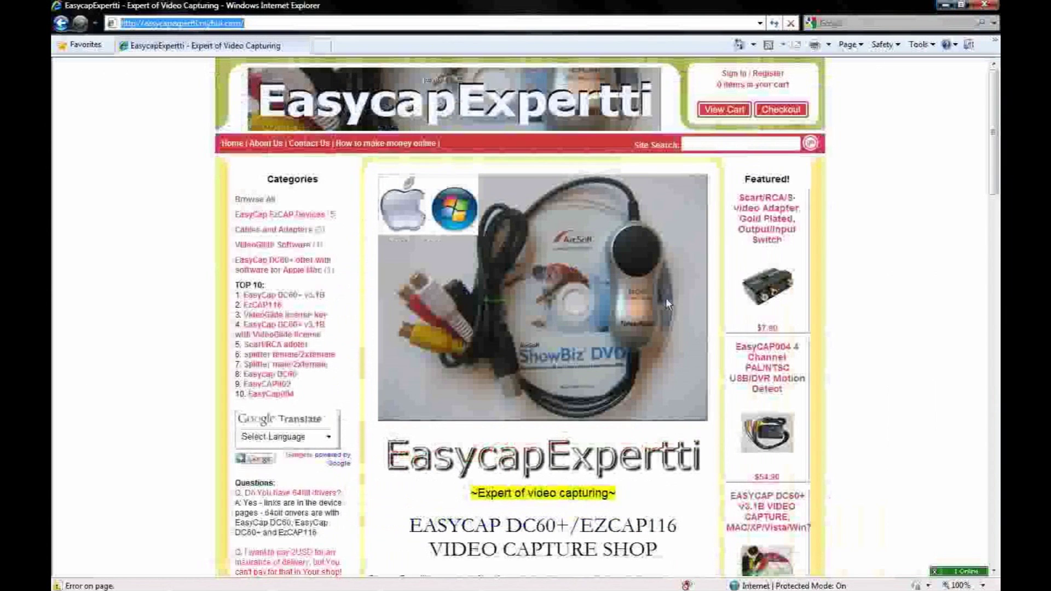
# Step: Scroll the EasycapExpertti shop page and open the Easycap DC60 product under TOP 10
pyautogui.click(994, 188)
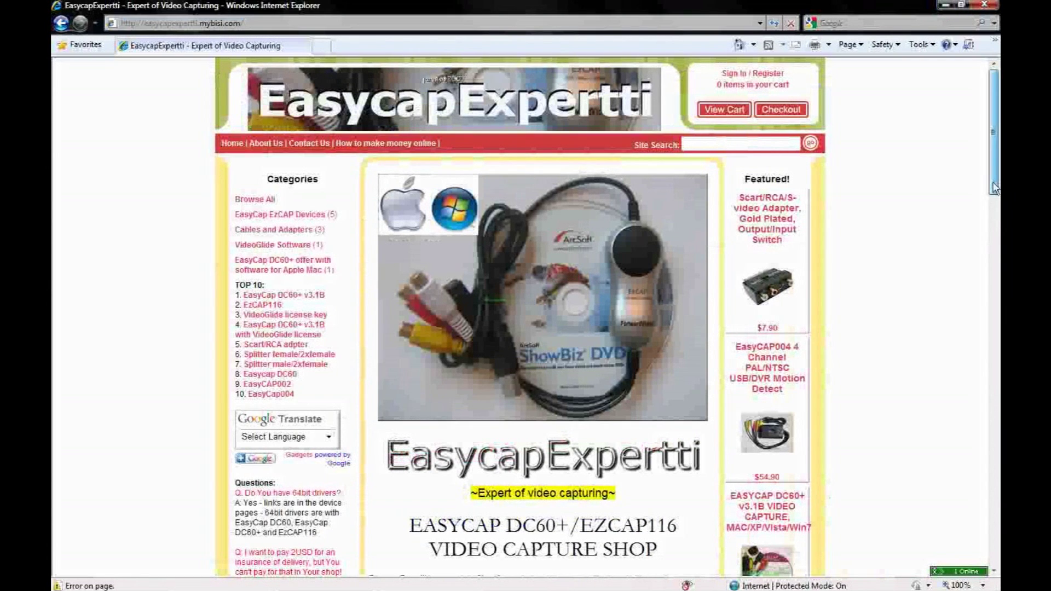
pyautogui.moveTo(994, 188); pyautogui.dragTo(990, 211)
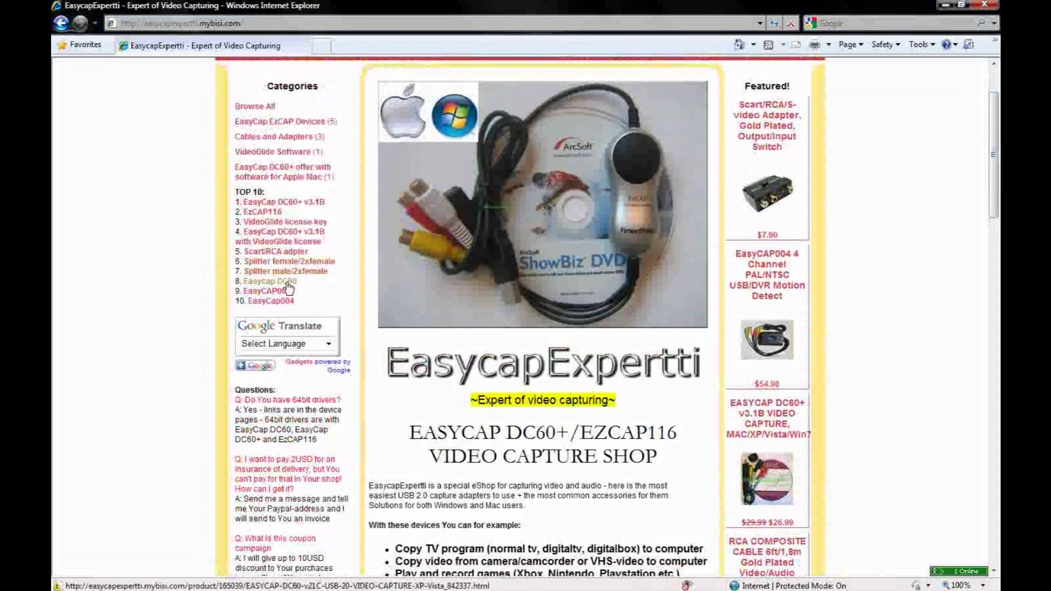
pyautogui.click(287, 281)
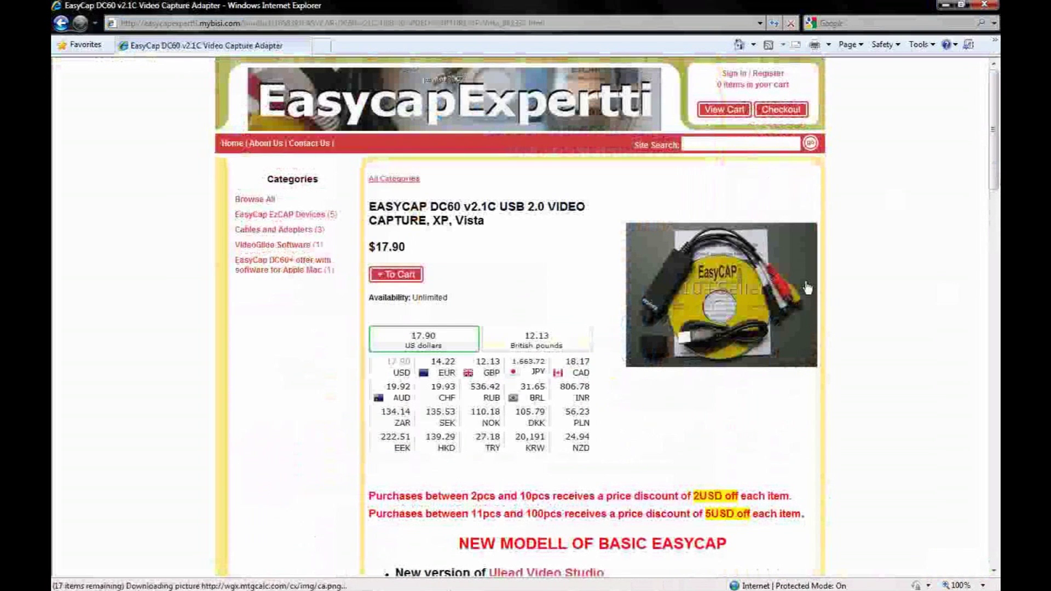
pyautogui.moveTo(993, 82); pyautogui.dragTo(993, 101)
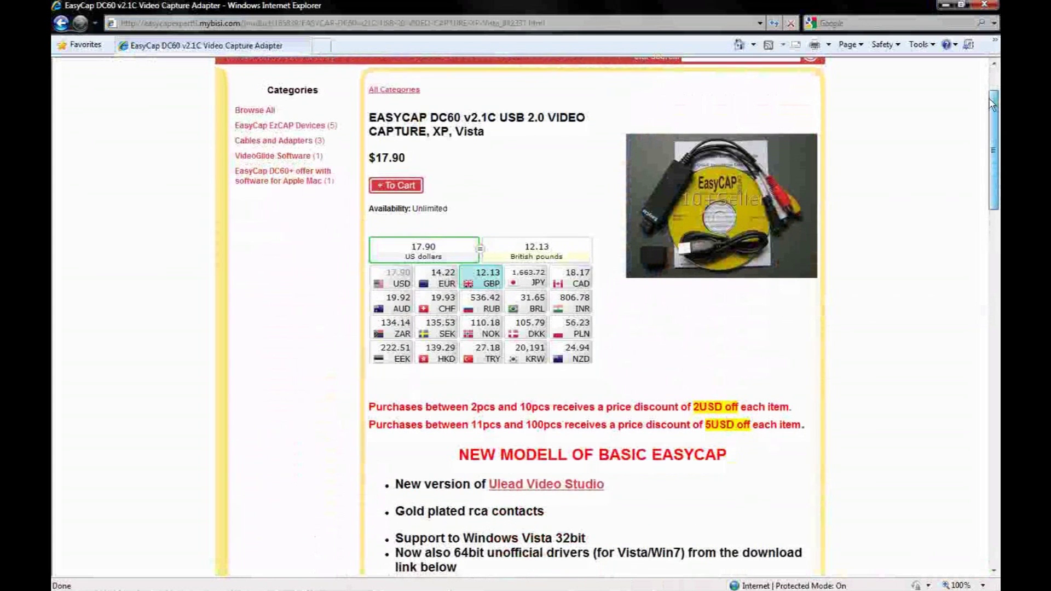
pyautogui.moveTo(992, 101); pyautogui.dragTo(990, 157)
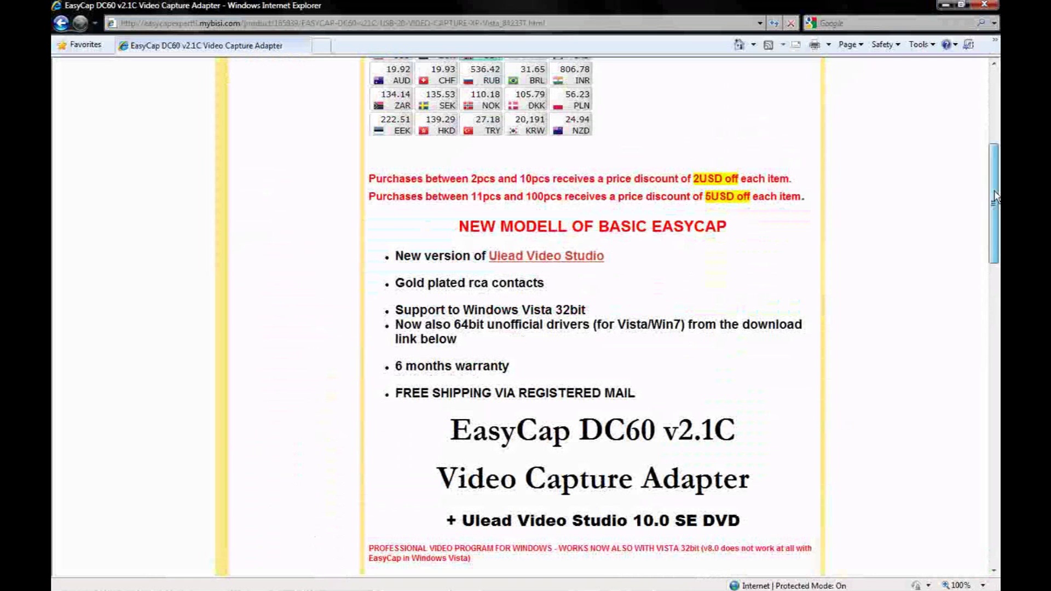
pyautogui.moveTo(995, 197); pyautogui.dragTo(980, 122)
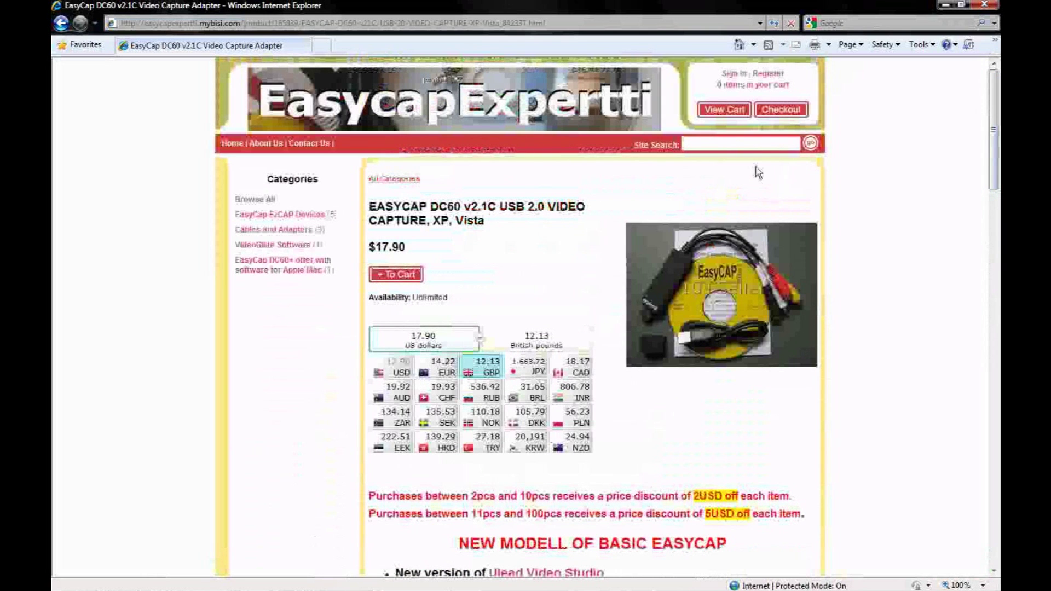
pyautogui.click(945, 5)
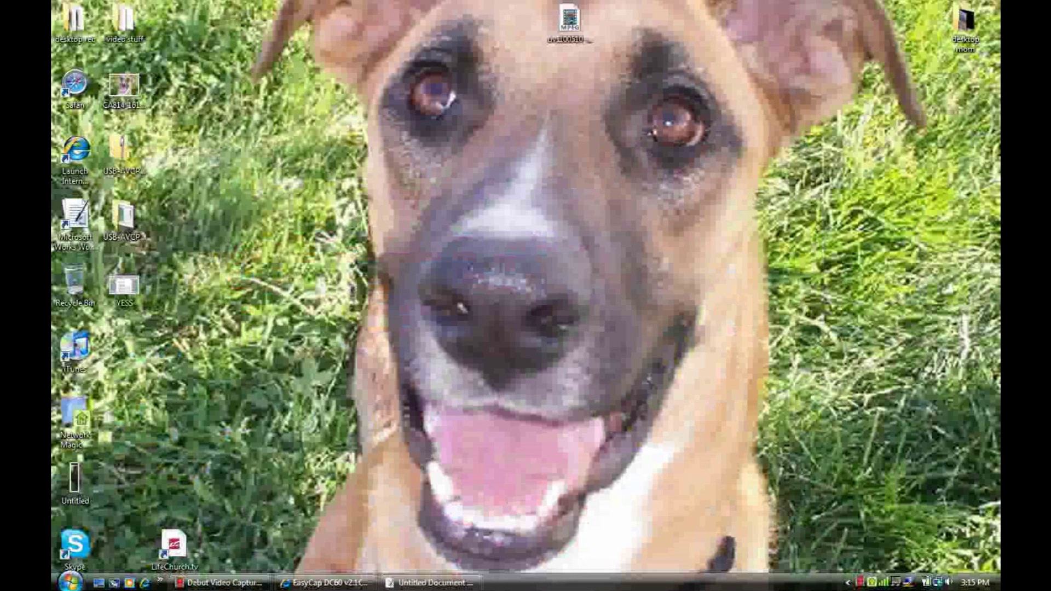
# Step: Launch Device Manager from Control Panel's Hardware and Sound page
pyautogui.press('super')
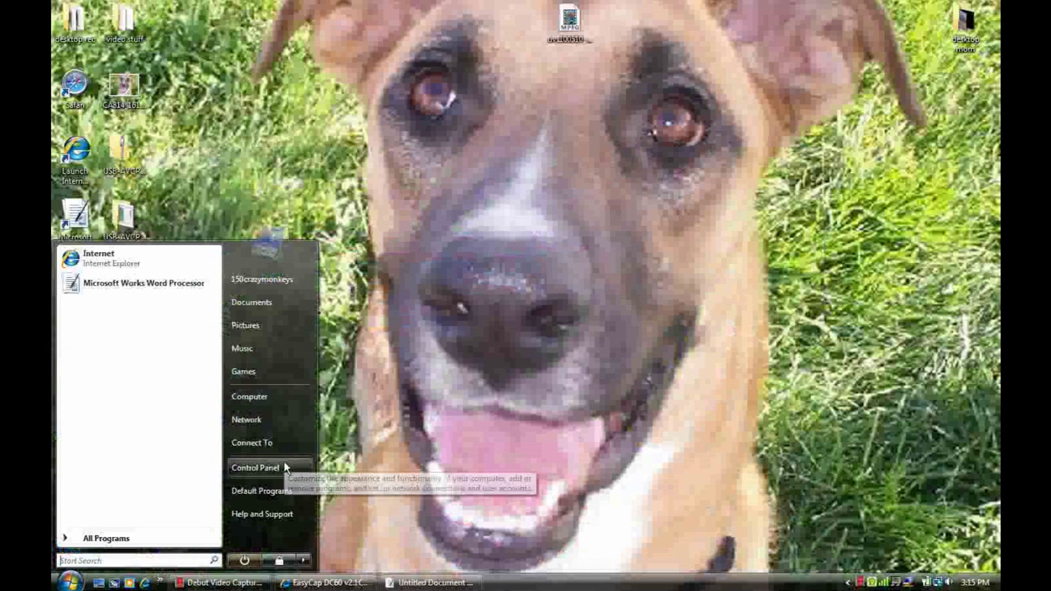
pyautogui.click(284, 465)
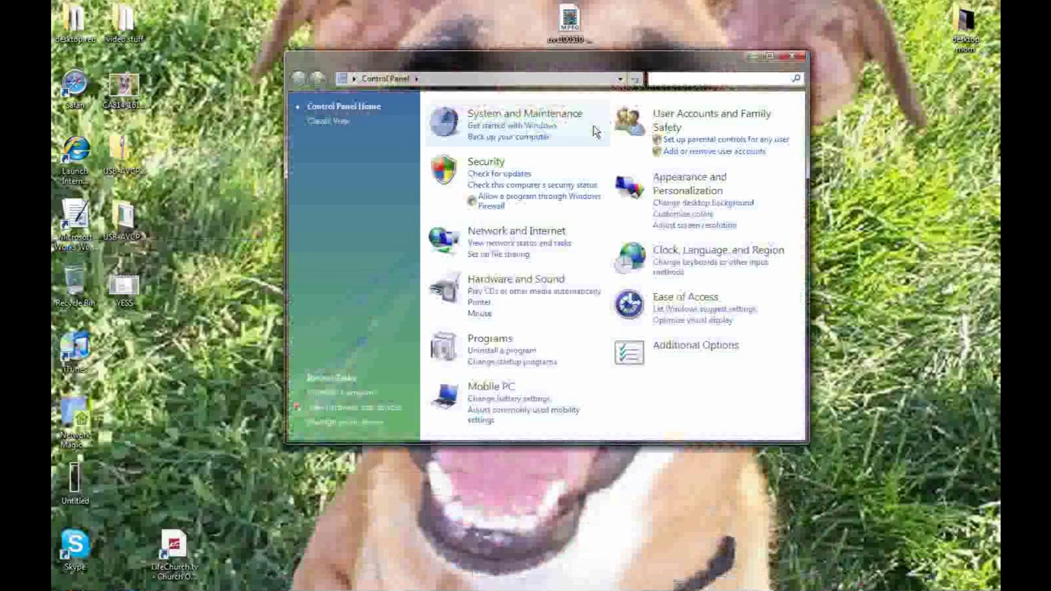
pyautogui.click(515, 282)
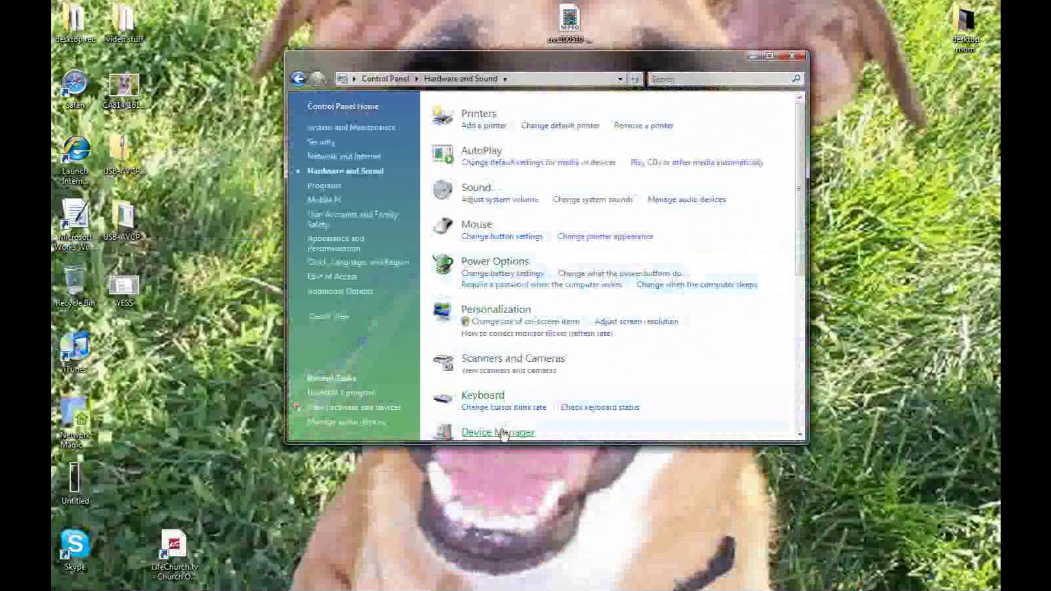
pyautogui.scroll(-2, 803, 216)
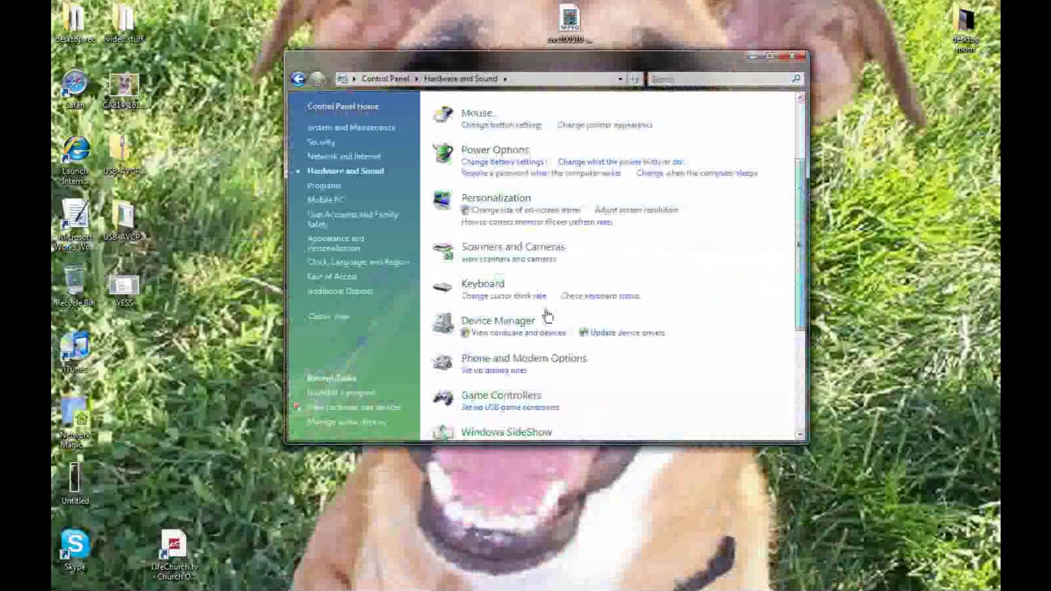
pyautogui.click(494, 322)
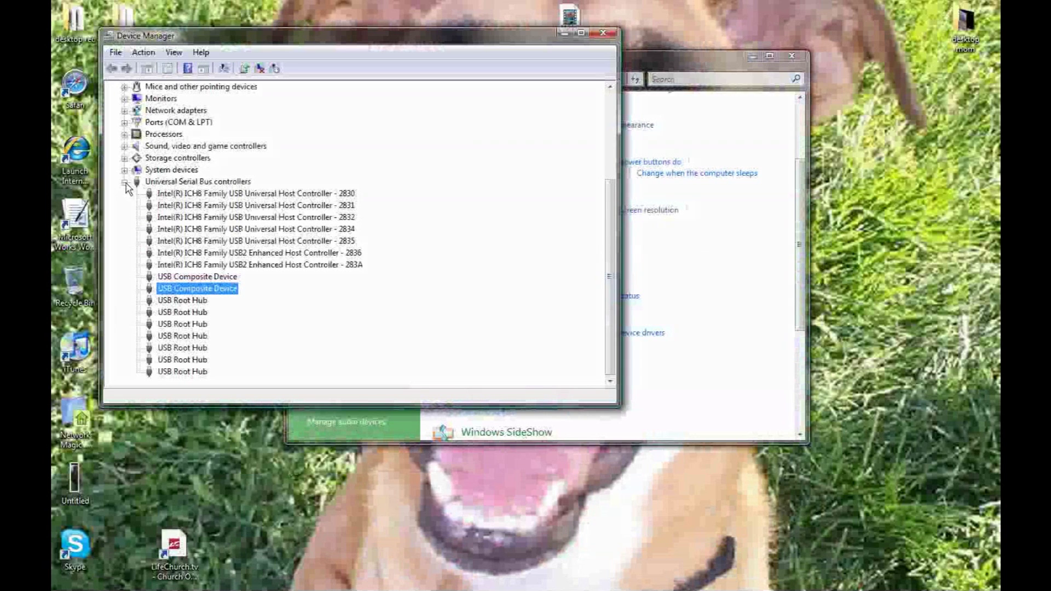
# Step: Collapse USB controllers, expand Sound, video and game controllers, and select STK1160 Grabber and USB Audio Interface
pyautogui.click(125, 182)
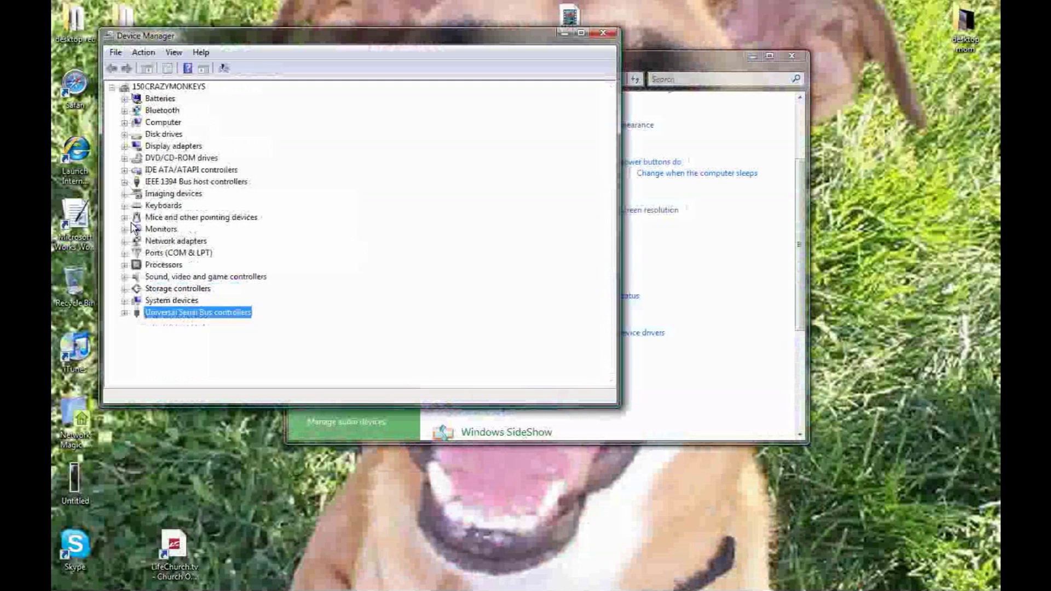
pyautogui.click(125, 278)
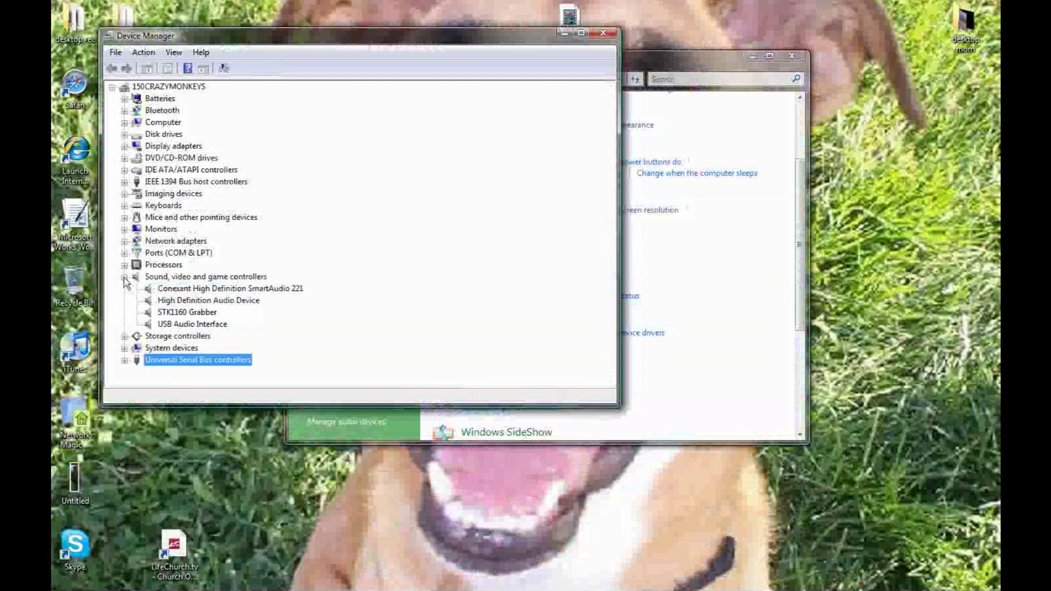
pyautogui.click(185, 313)
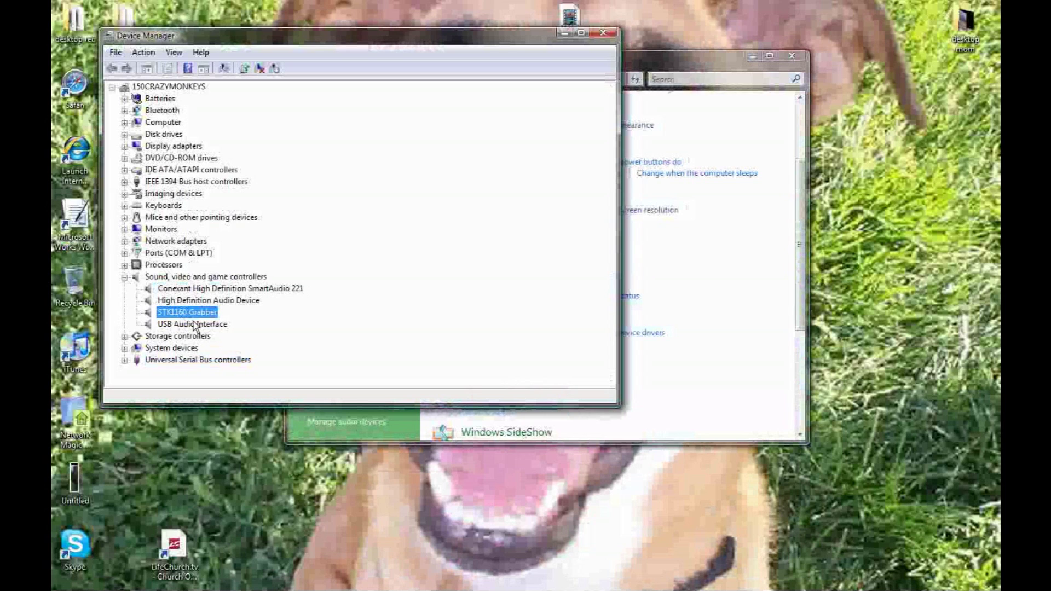
pyautogui.click(193, 325)
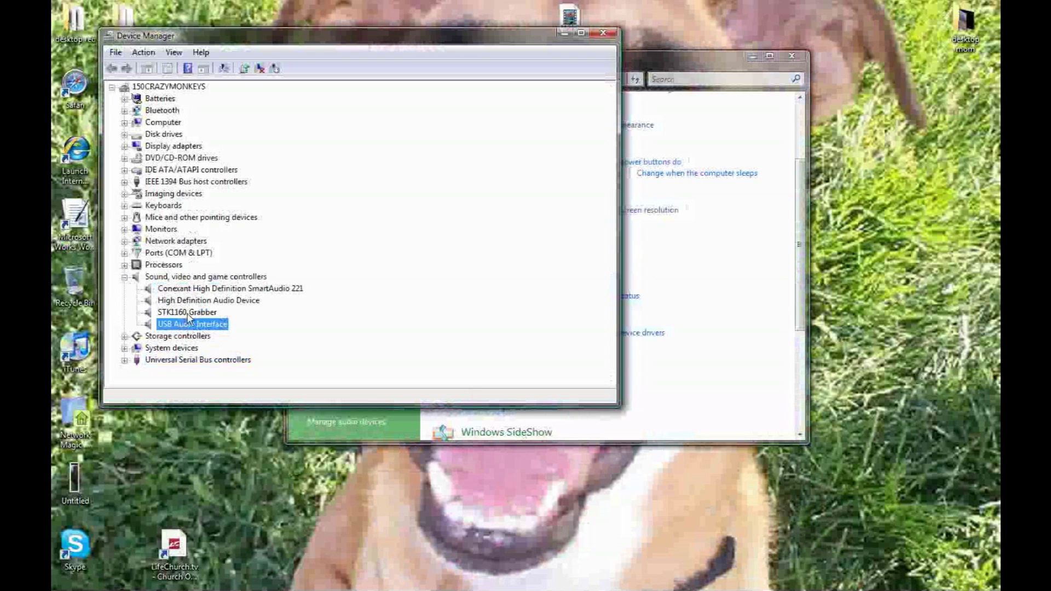
pyautogui.rightClick(188, 313)
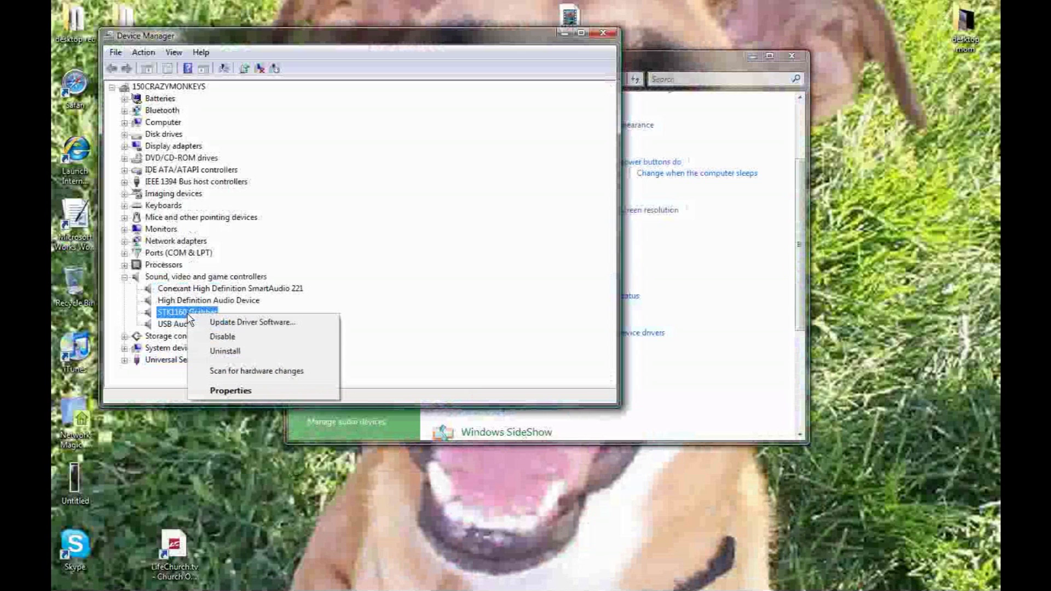
pyautogui.click(226, 351)
pyautogui.click(427, 315)
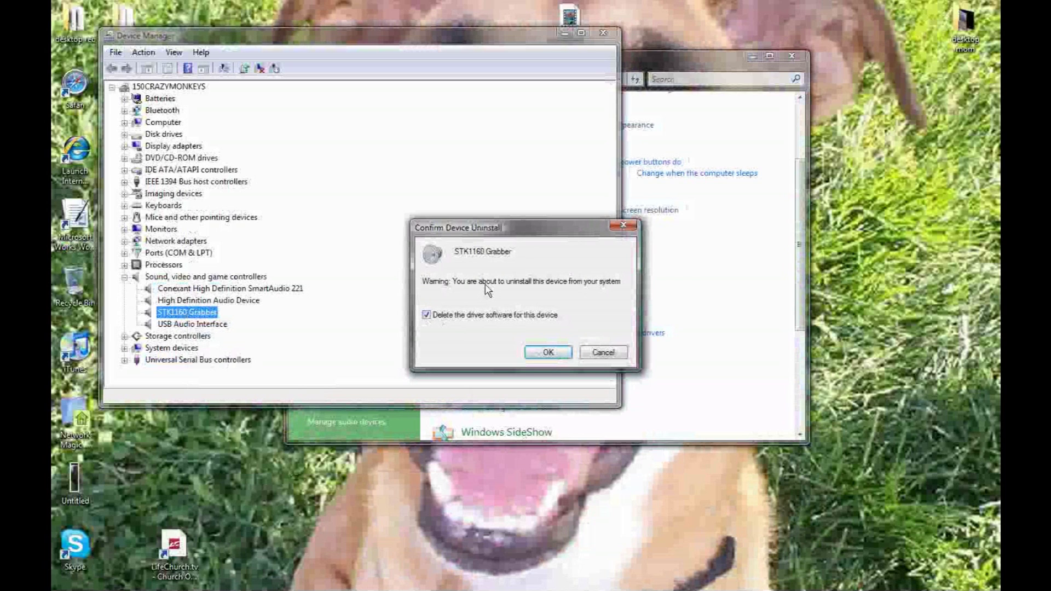
pyautogui.click(625, 227)
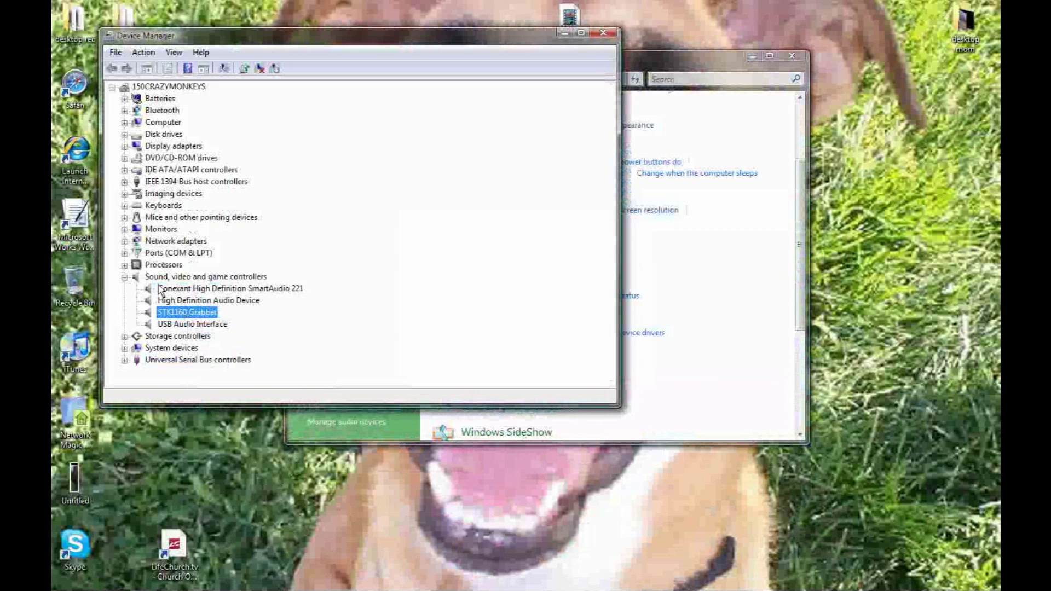
pyautogui.rightClick(181, 312)
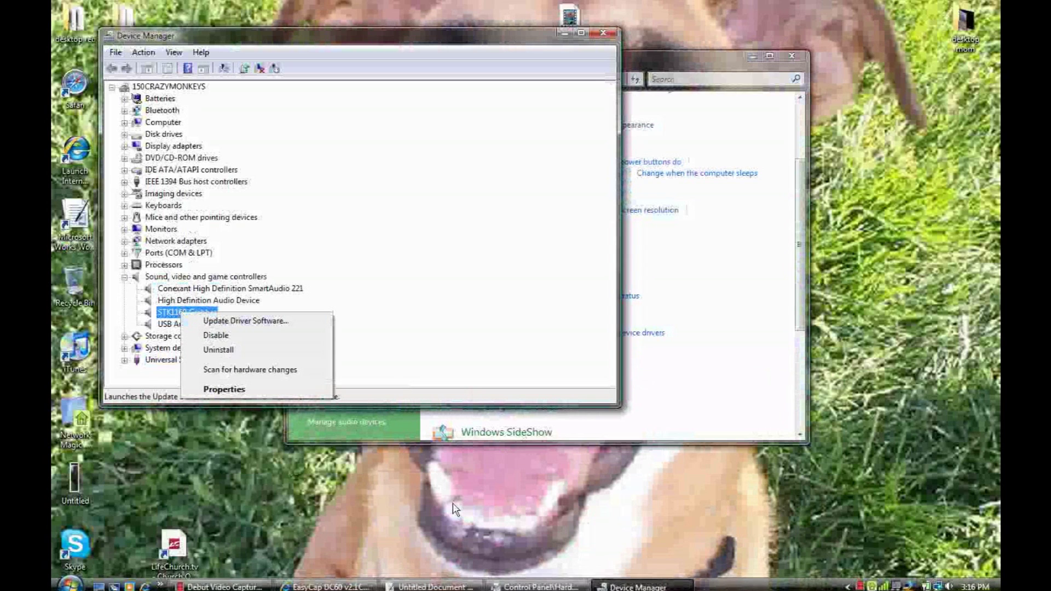
pyautogui.click(534, 300)
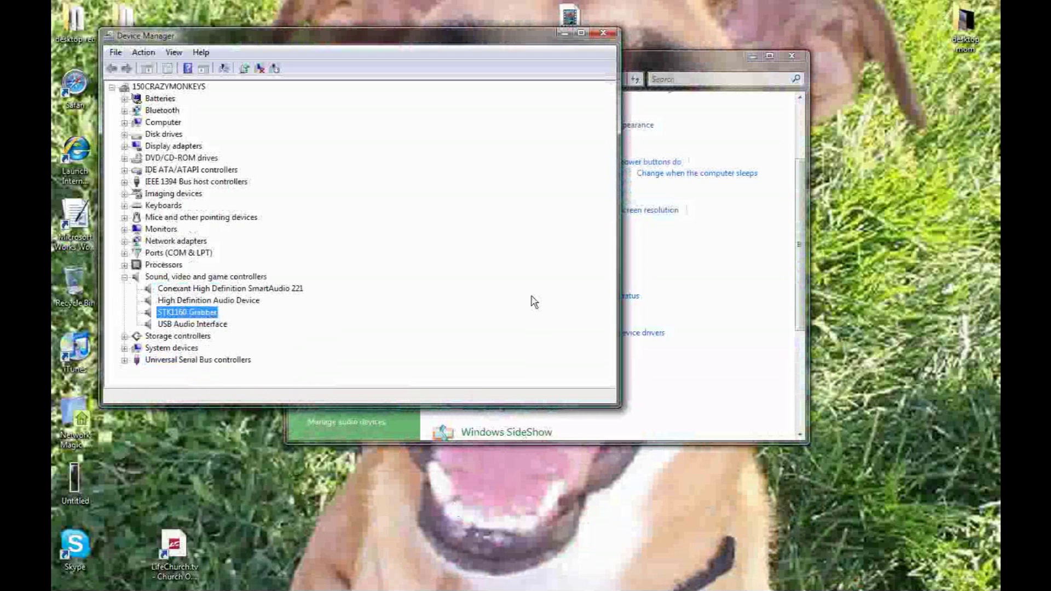
pyautogui.click(274, 520)
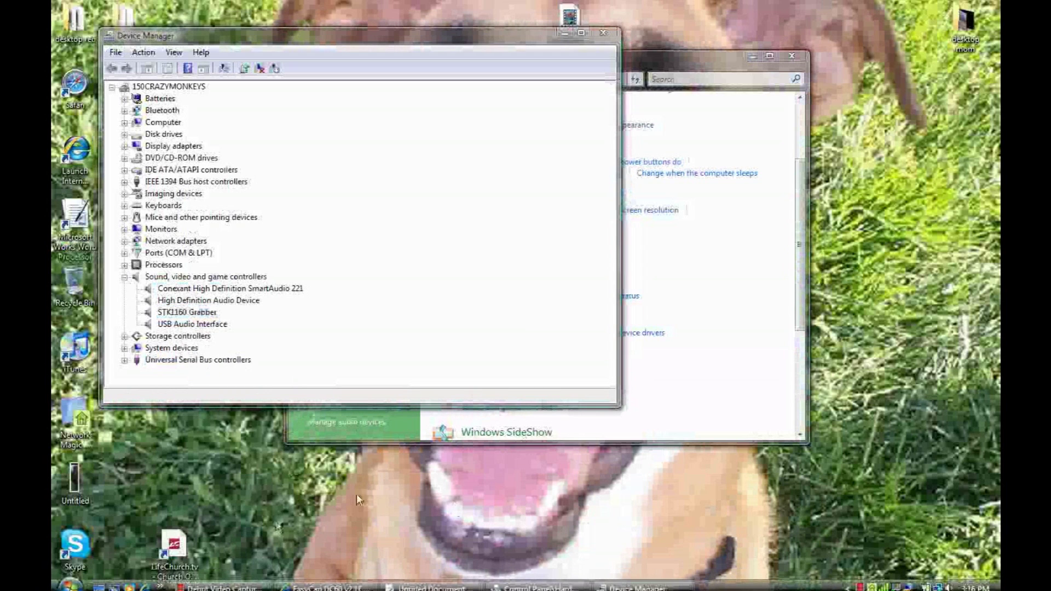
# Step: Move Device Manager higher on screen and select desktop icons, dismissing the Recycle Bin menu
pyautogui.moveTo(392, 39); pyautogui.dragTo(546, 5)
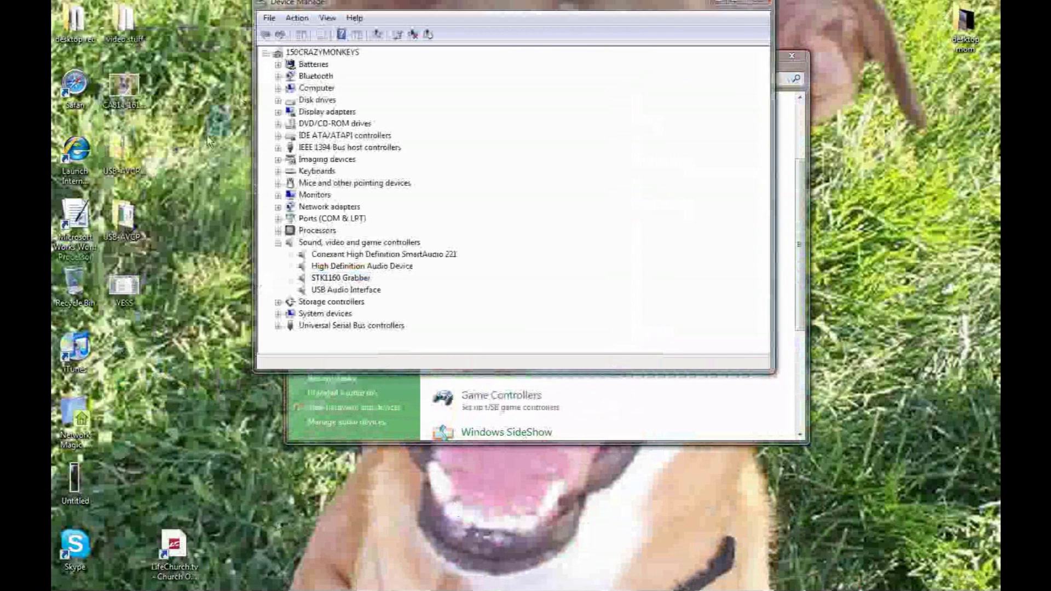
pyautogui.click(148, 236)
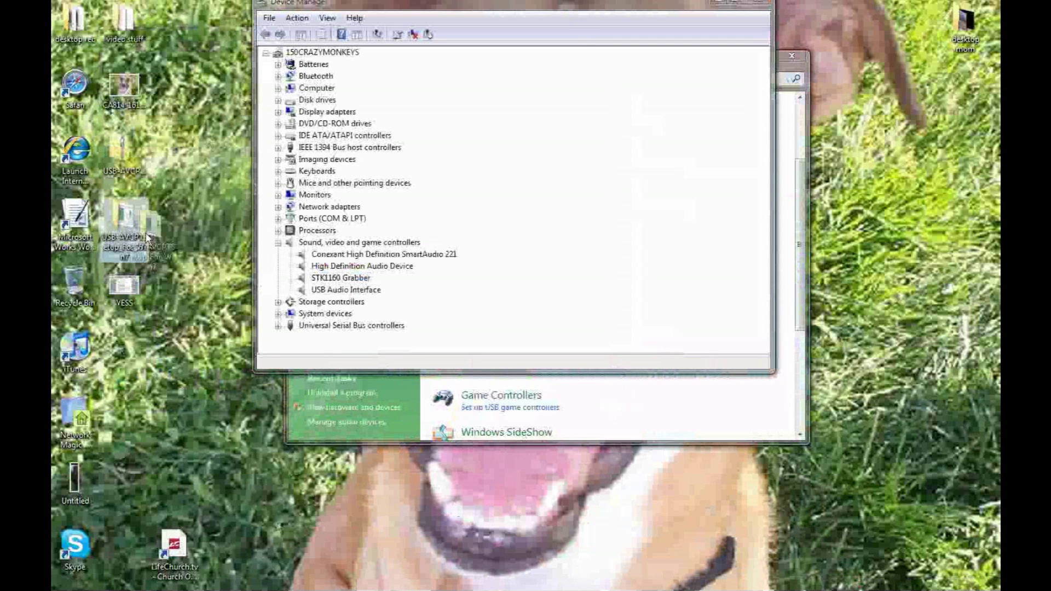
pyautogui.click(75, 282)
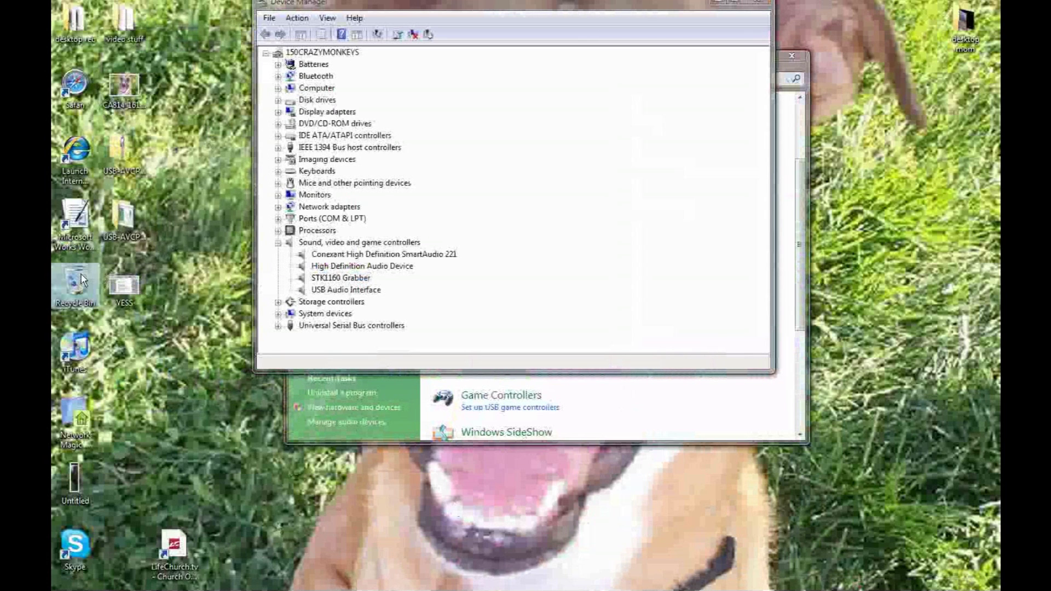
pyautogui.rightClick(81, 274)
pyautogui.click(260, 493)
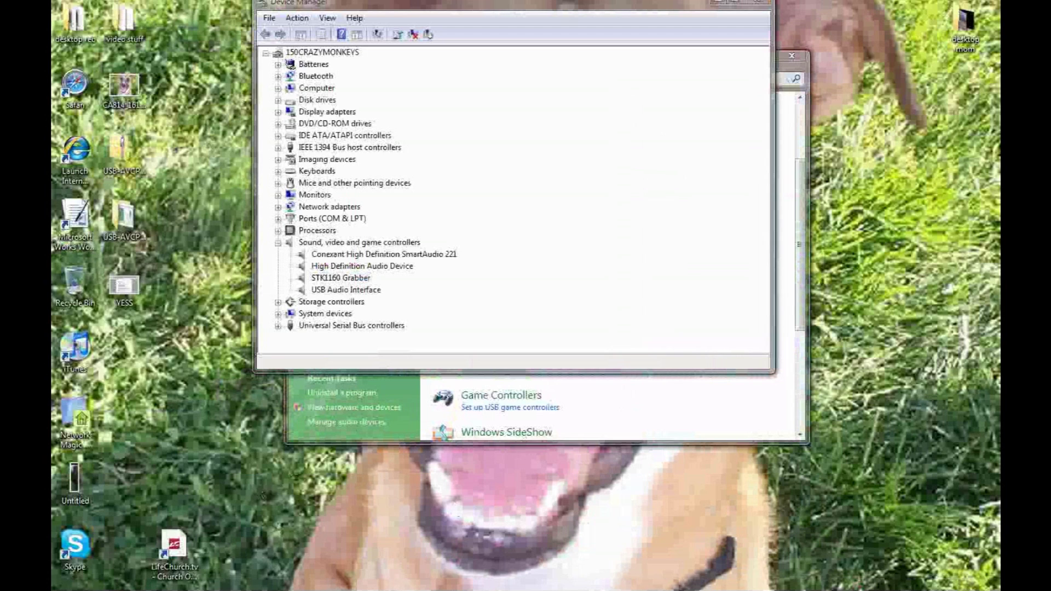
# Step: Show the Start menu's restart and shutdown choices, then close it unused
pyautogui.press('super')
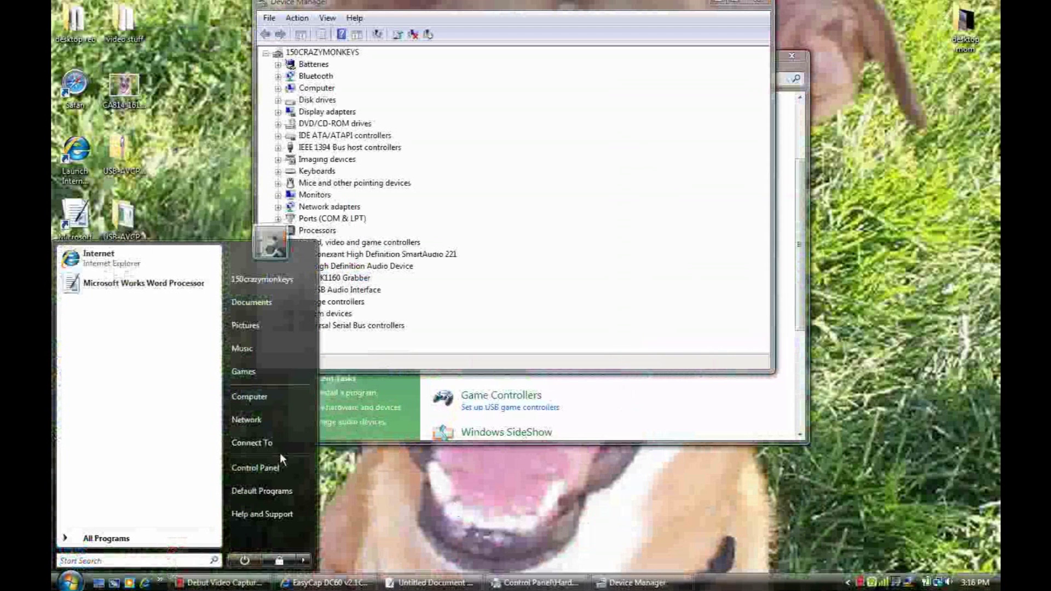
pyautogui.click(306, 557)
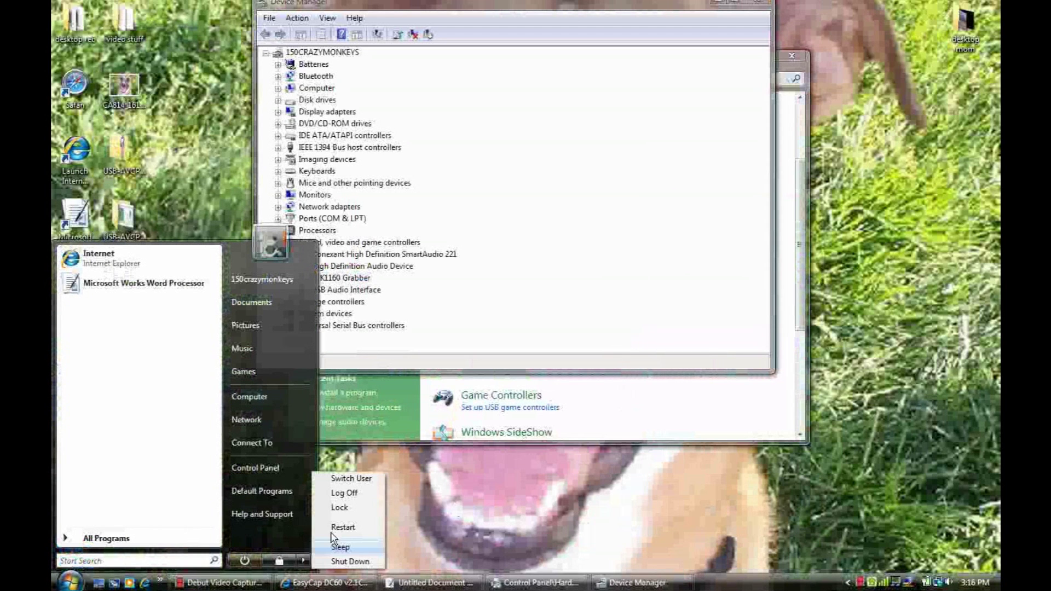
pyautogui.click(556, 535)
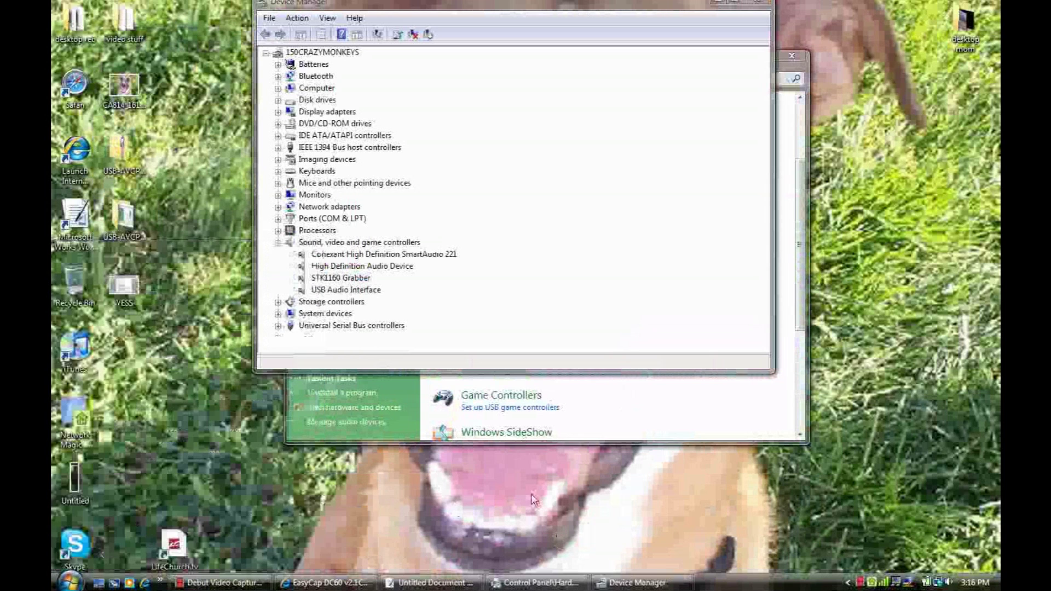
pyautogui.moveTo(906, 585)
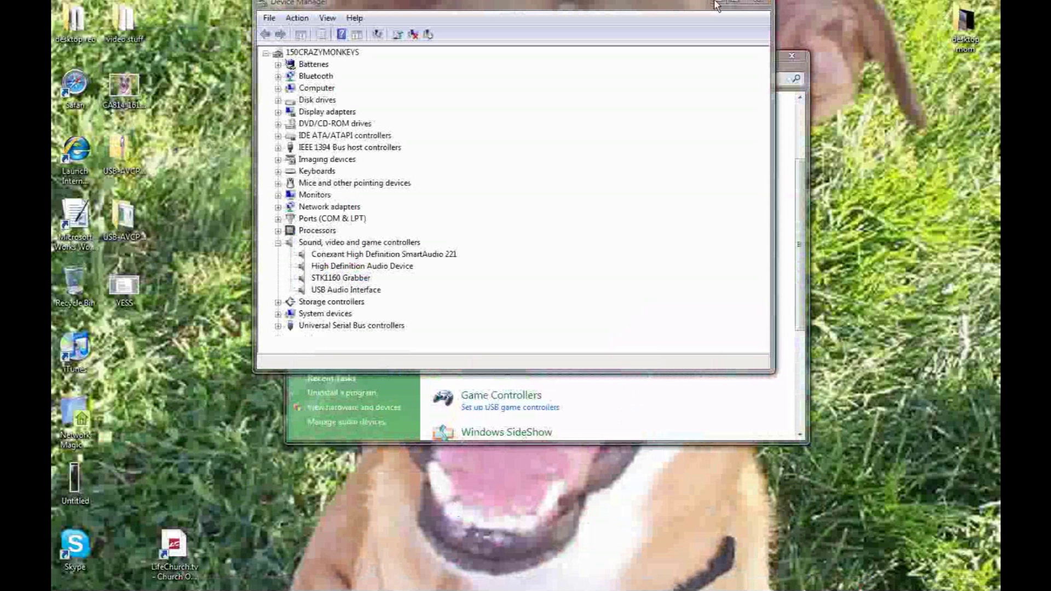
# Step: Reinstall the STK1160 Grabber driver by picking it from the compatible driver list
pyautogui.moveTo(664, 5); pyautogui.dragTo(612, 64)
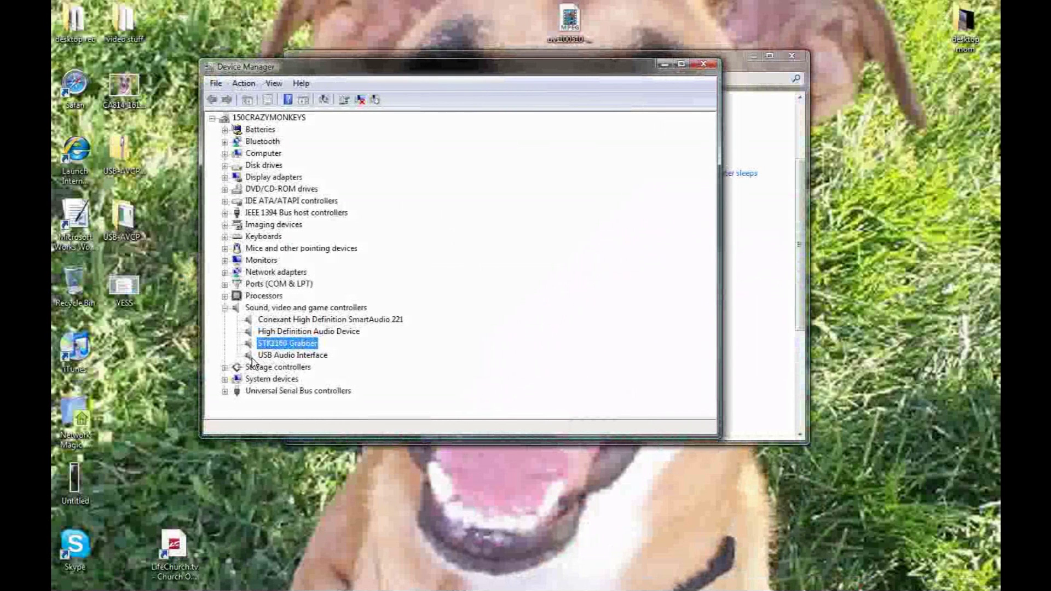
pyautogui.rightClick(277, 347)
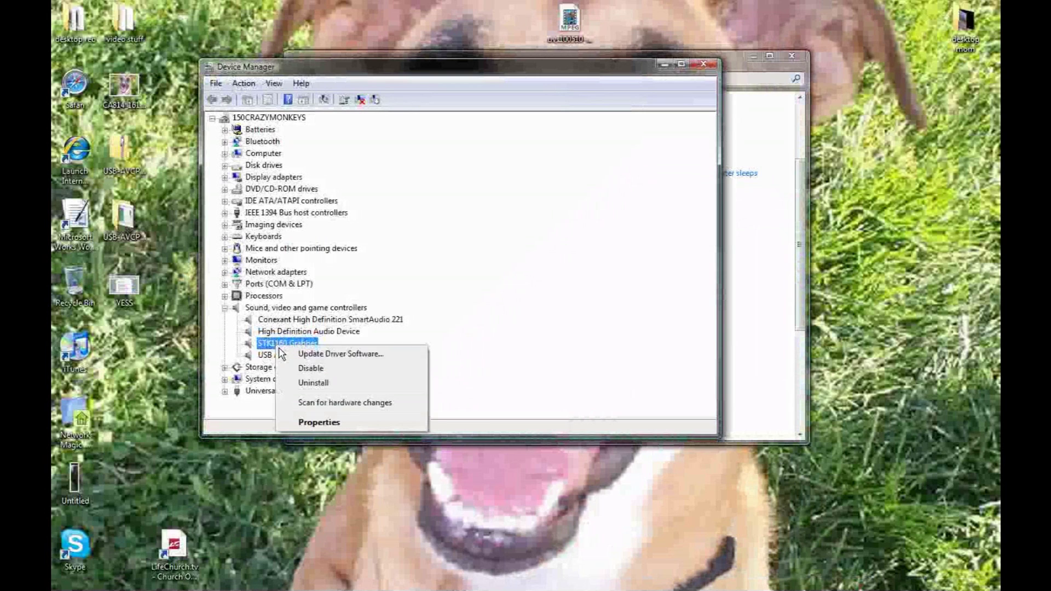
pyautogui.click(312, 353)
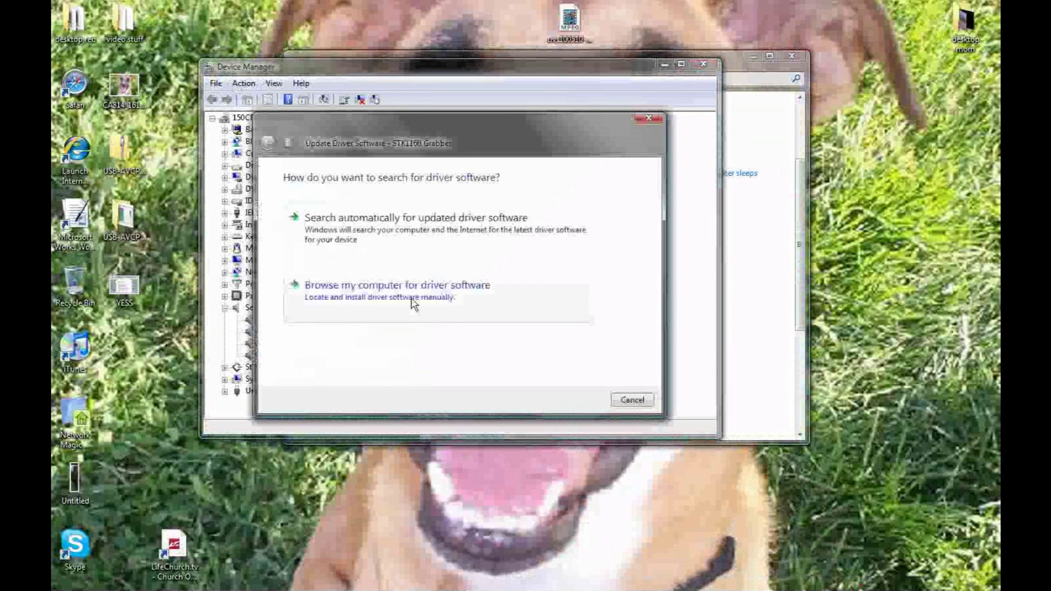
pyautogui.click(414, 302)
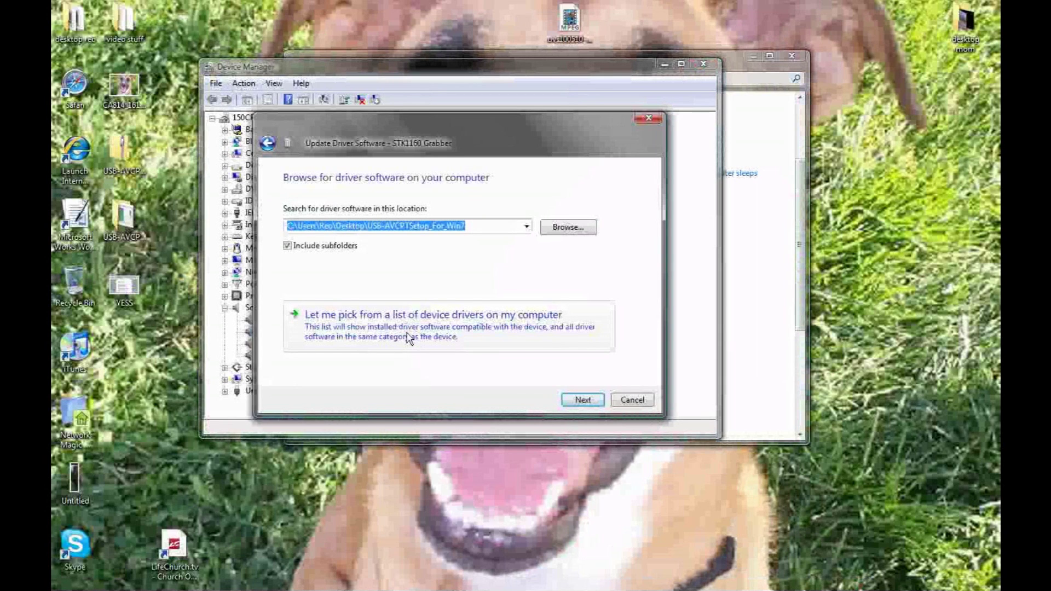
pyautogui.click(407, 338)
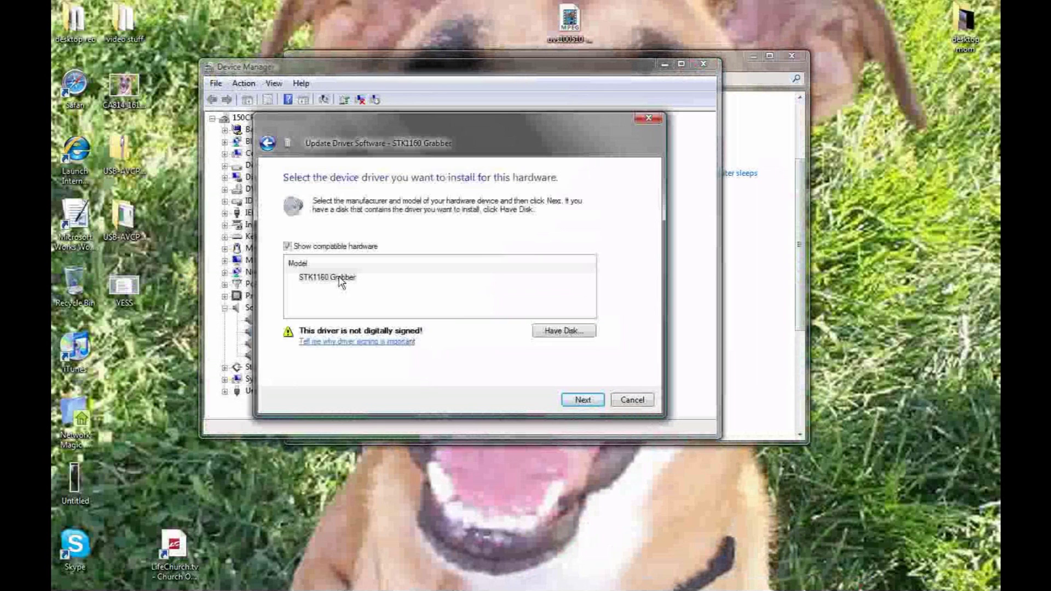
pyautogui.click(319, 280)
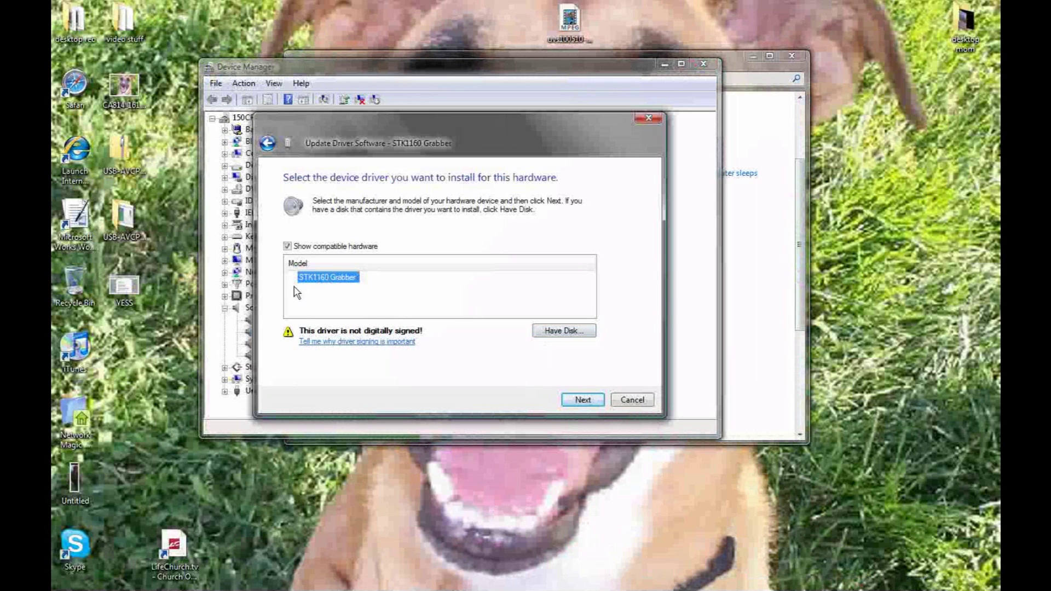
pyautogui.click(579, 401)
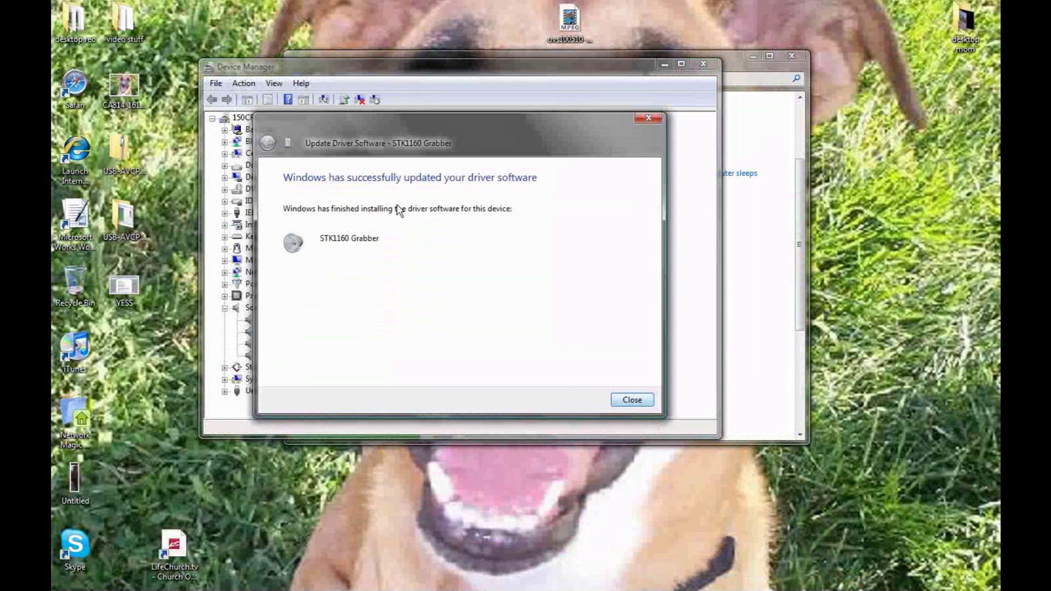
pyautogui.click(633, 400)
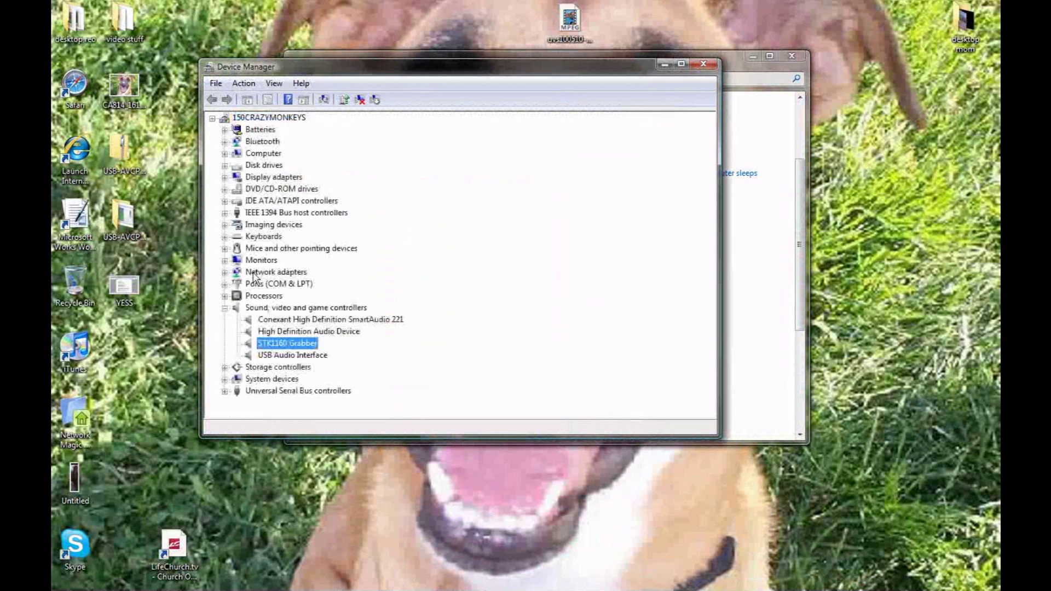
# Step: Update USB Audio Interface with the USB Audio Device driver picked from the list
pyautogui.click(265, 355)
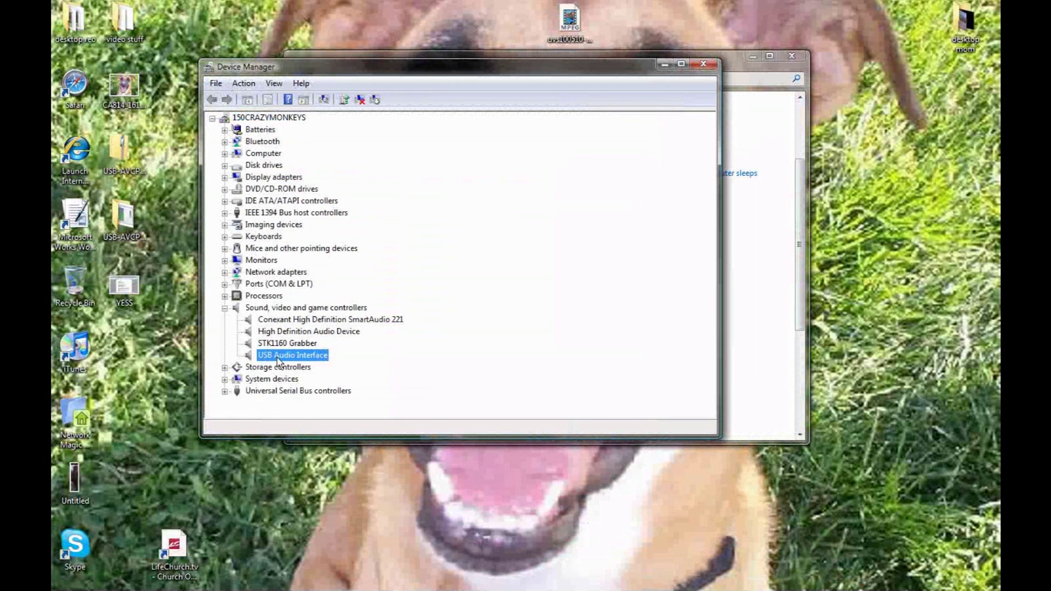
pyautogui.rightClick(277, 358)
pyautogui.click(299, 367)
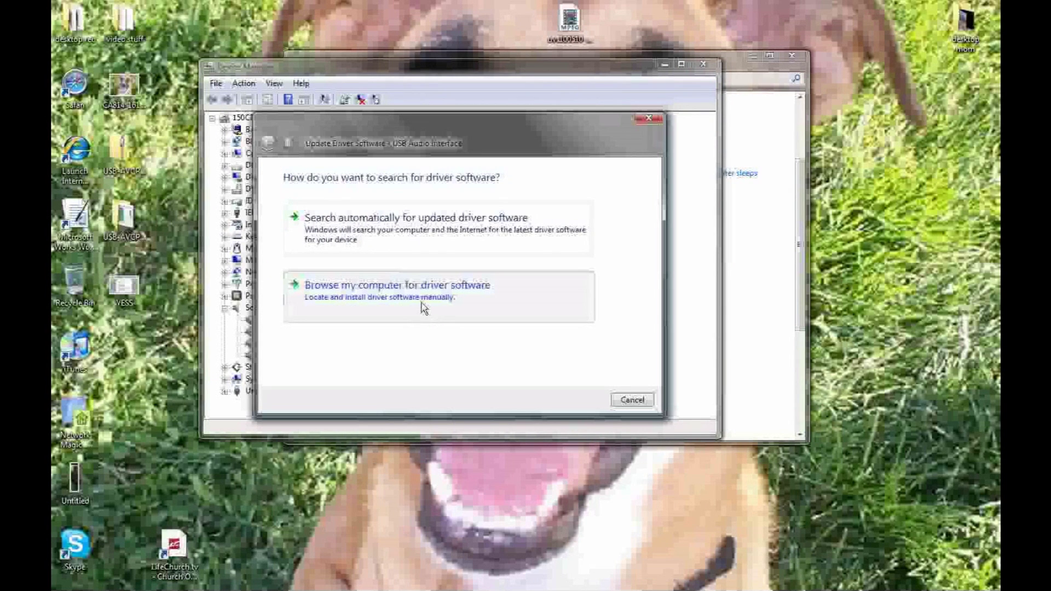
pyautogui.click(423, 308)
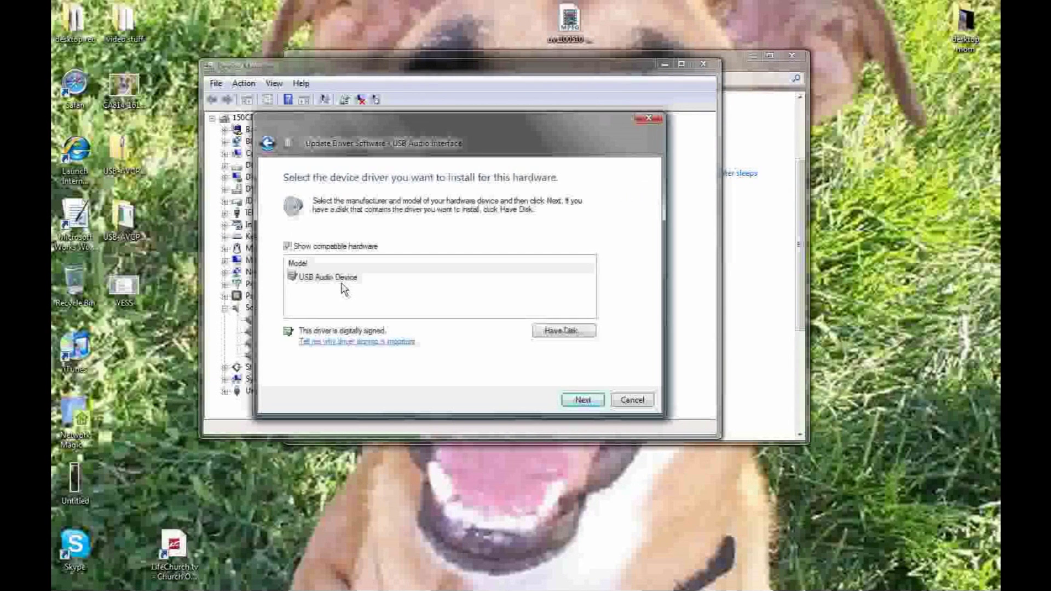
pyautogui.click(342, 282)
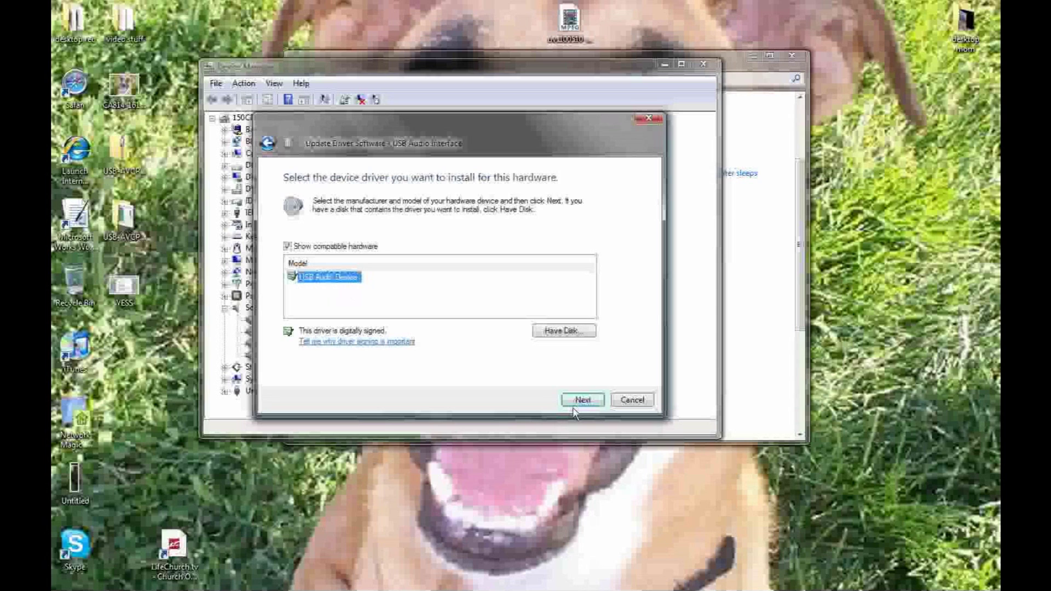
pyautogui.click(573, 401)
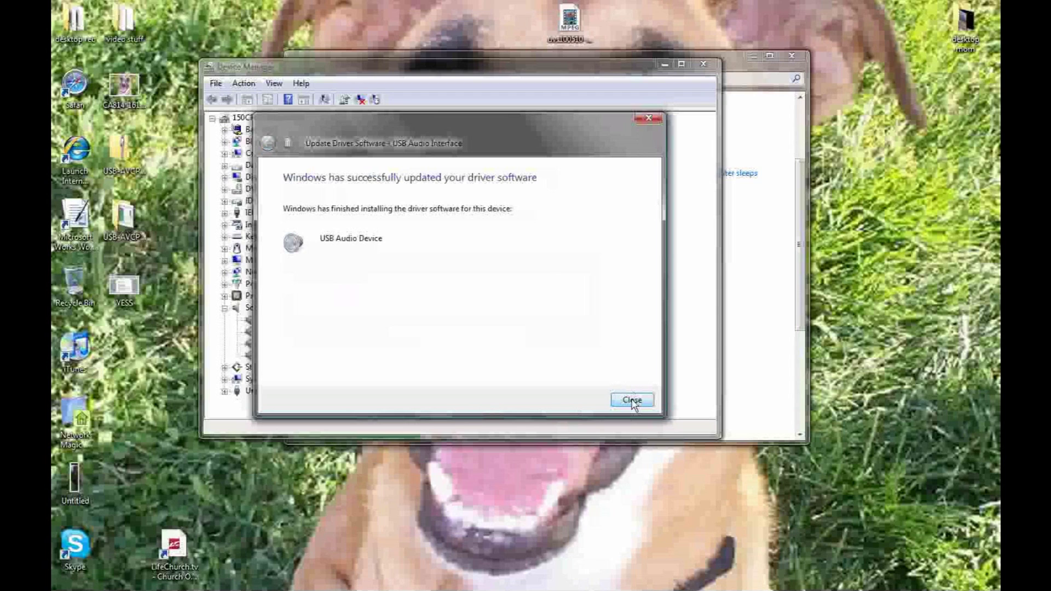
pyautogui.click(632, 401)
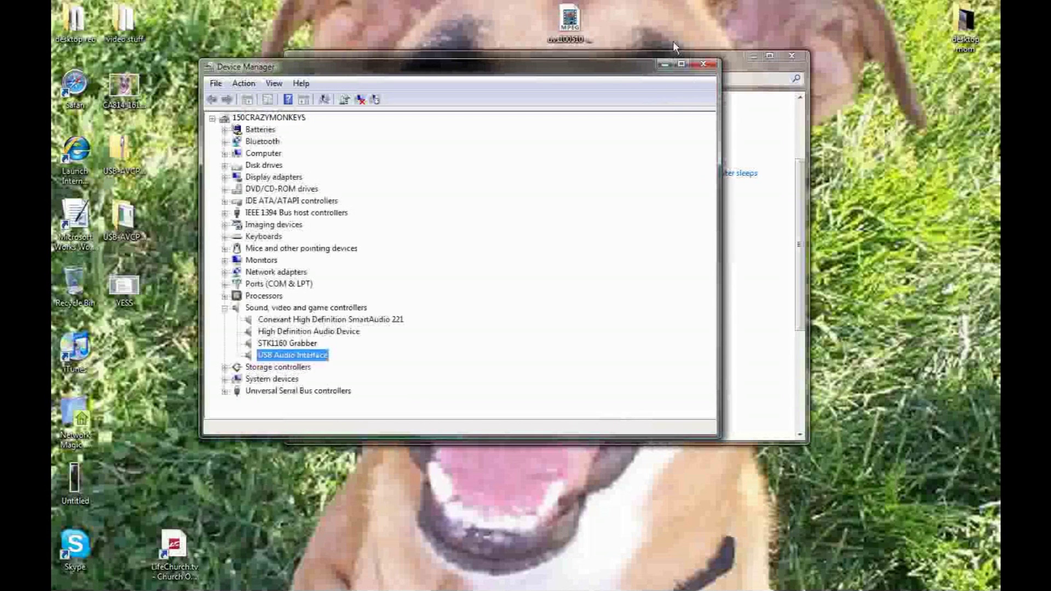
# Step: Close Device Manager and the Hardware and Sound control panel
pyautogui.click(703, 65)
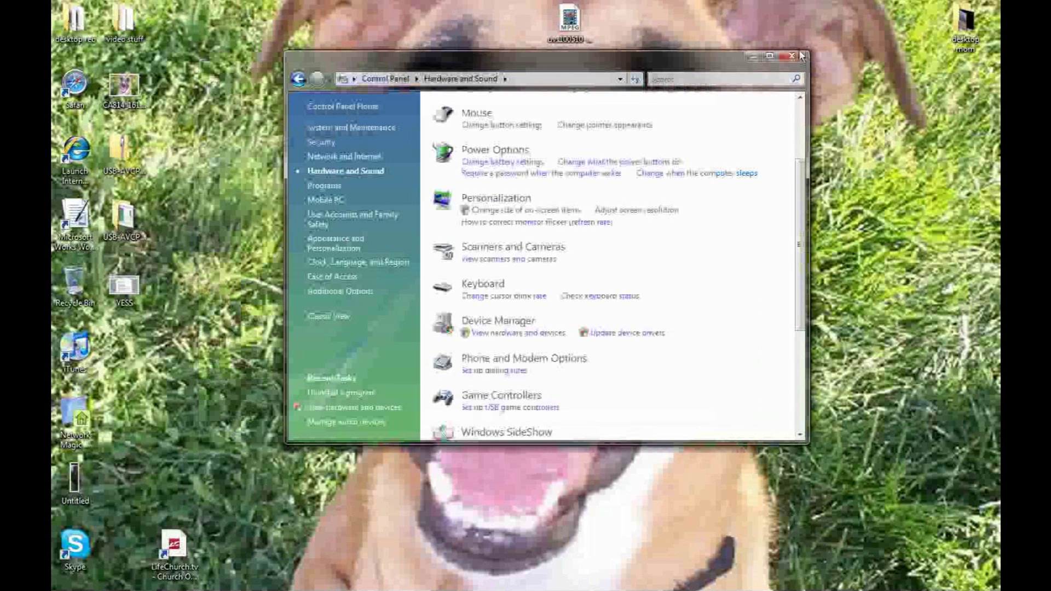
pyautogui.click(797, 55)
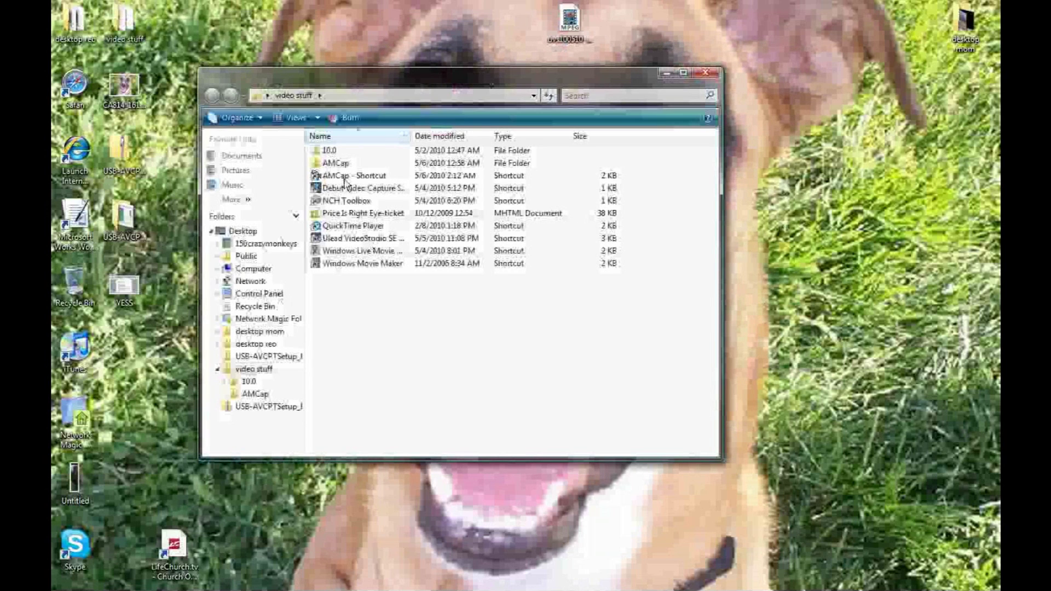
pyautogui.click(348, 189)
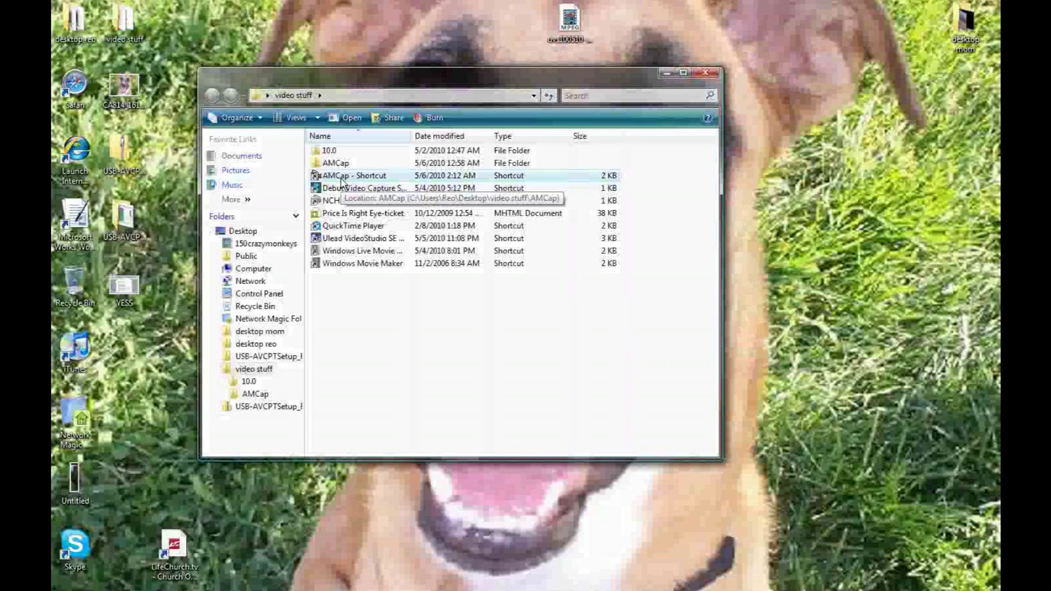
pyautogui.click(350, 239)
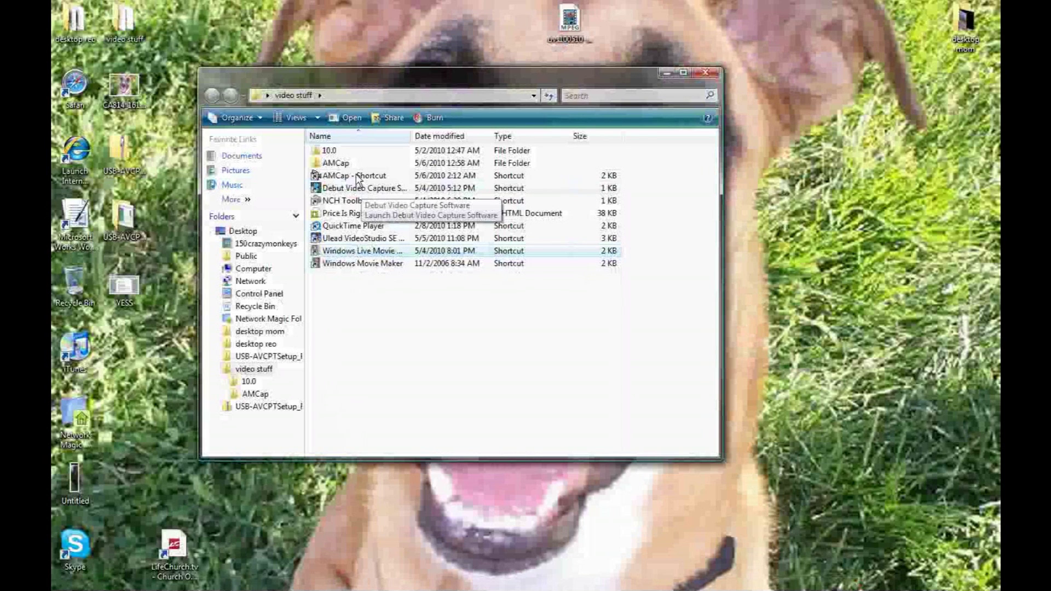
# Step: Launch AMCap to preview the Trials HD game feed from the USB2.0 ATV capture
pyautogui.doubleClick(357, 176)
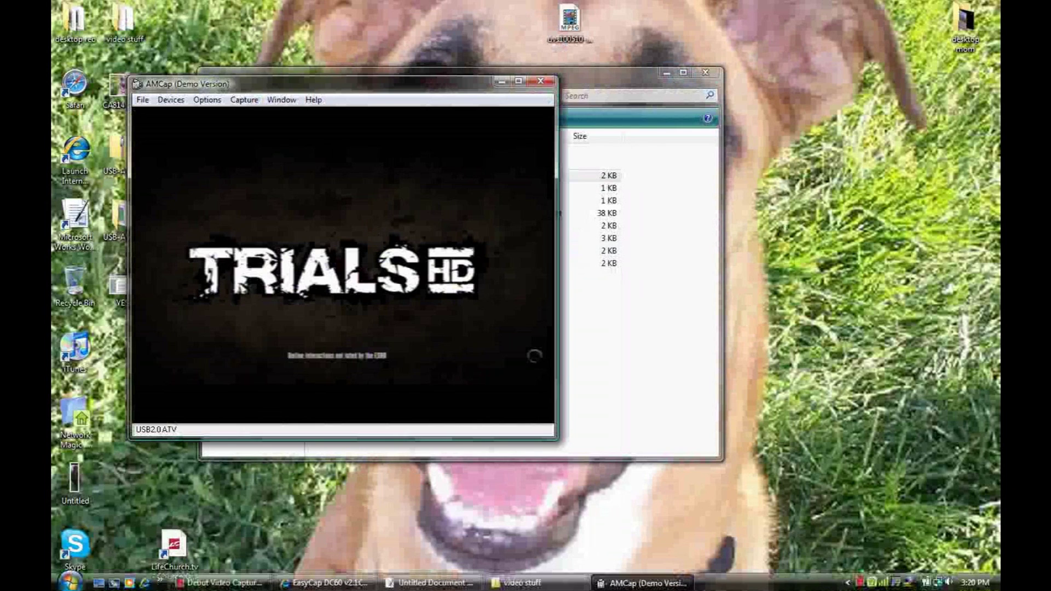
pyautogui.moveTo(327, 583)
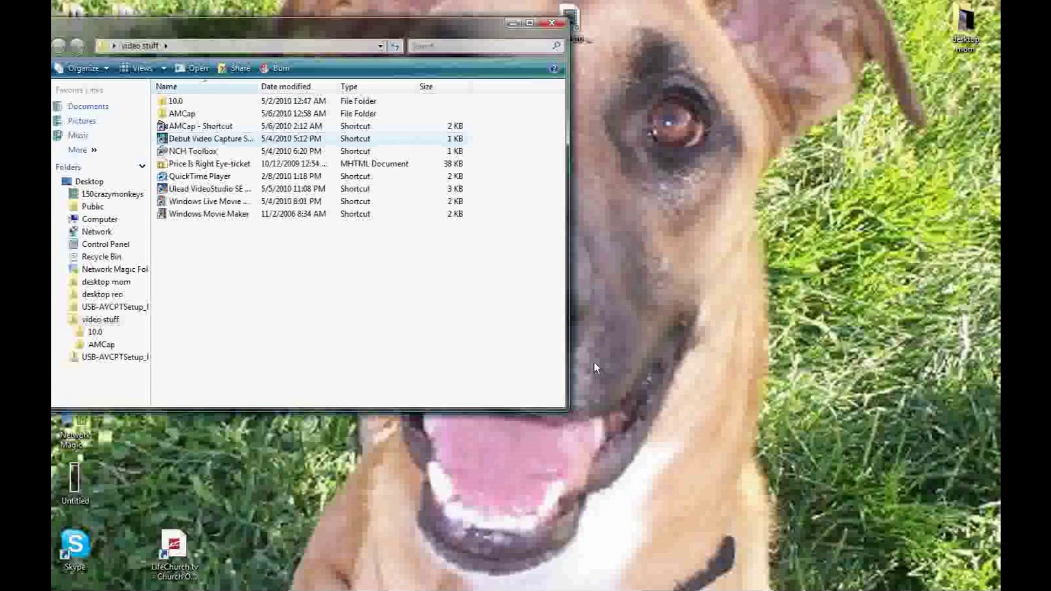
pyautogui.moveTo(547, 589)
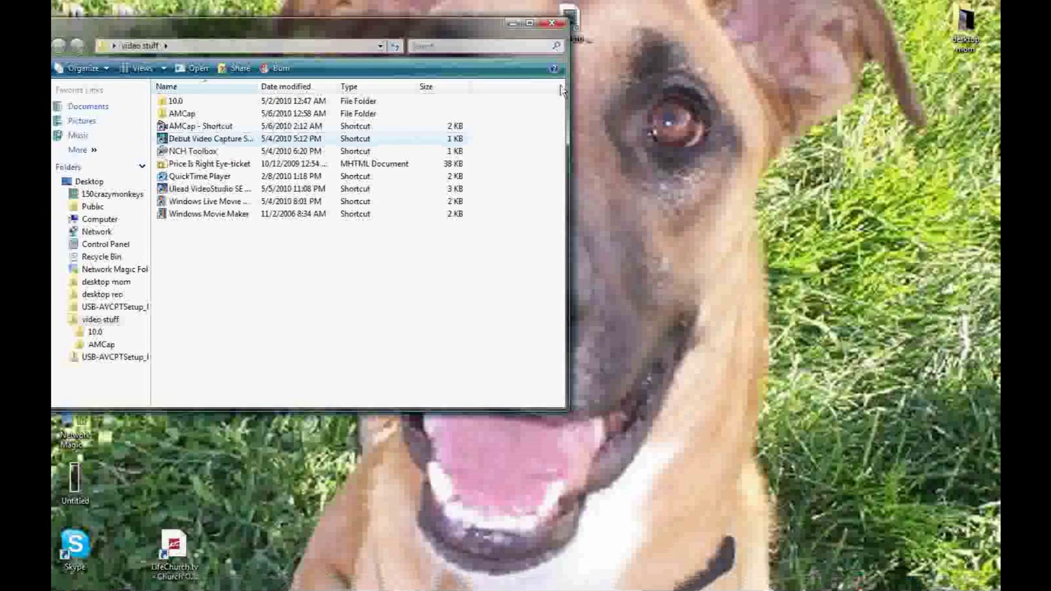
# Step: Reopen the video stuff folder and relaunch AMCap to view the live game video
pyautogui.click(517, 21)
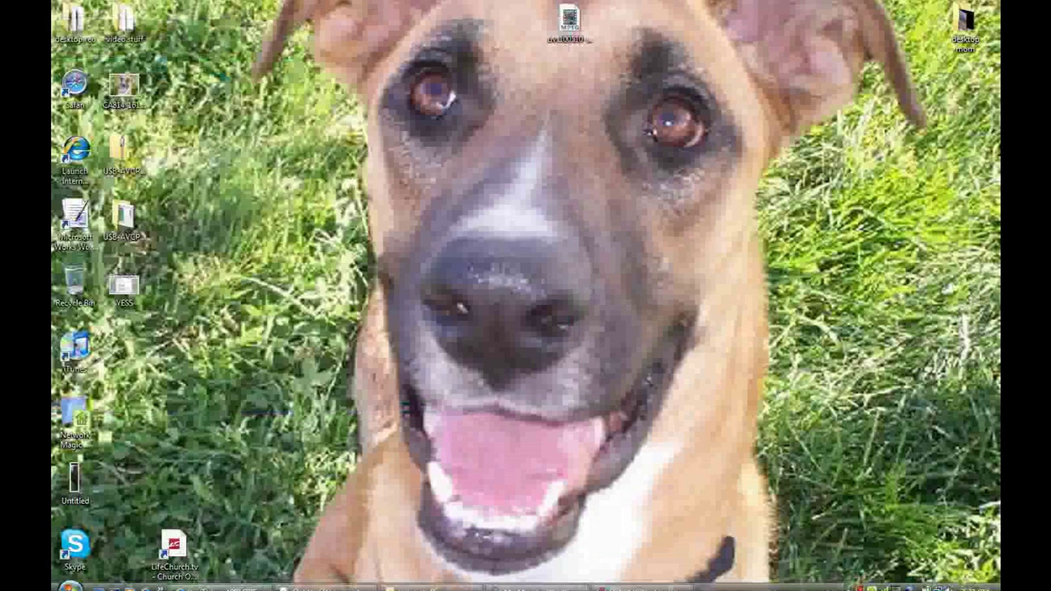
pyautogui.click(70, 584)
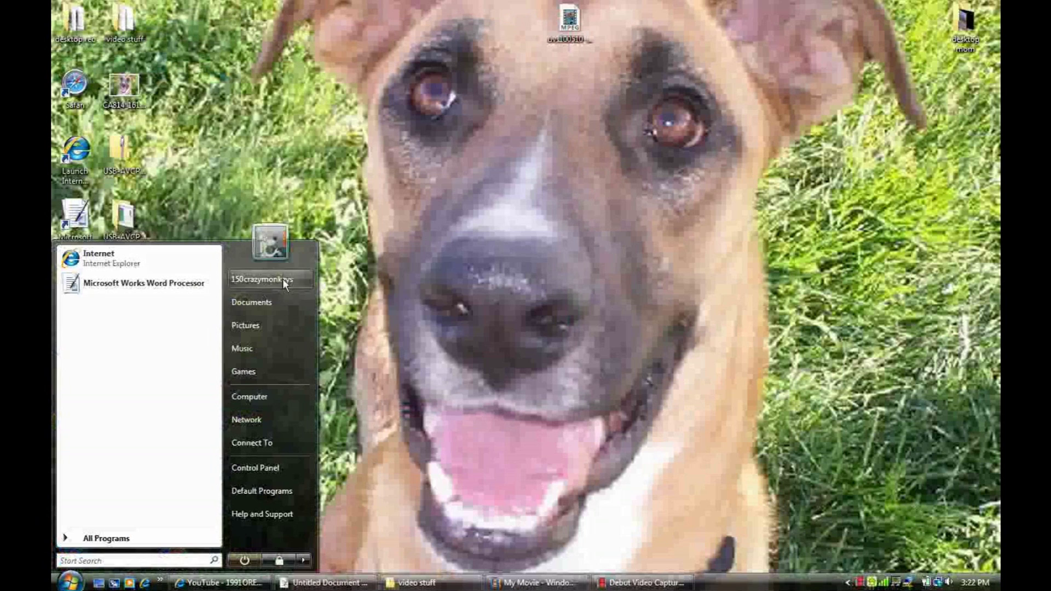
pyautogui.click(117, 19)
pyautogui.doubleClick(117, 19)
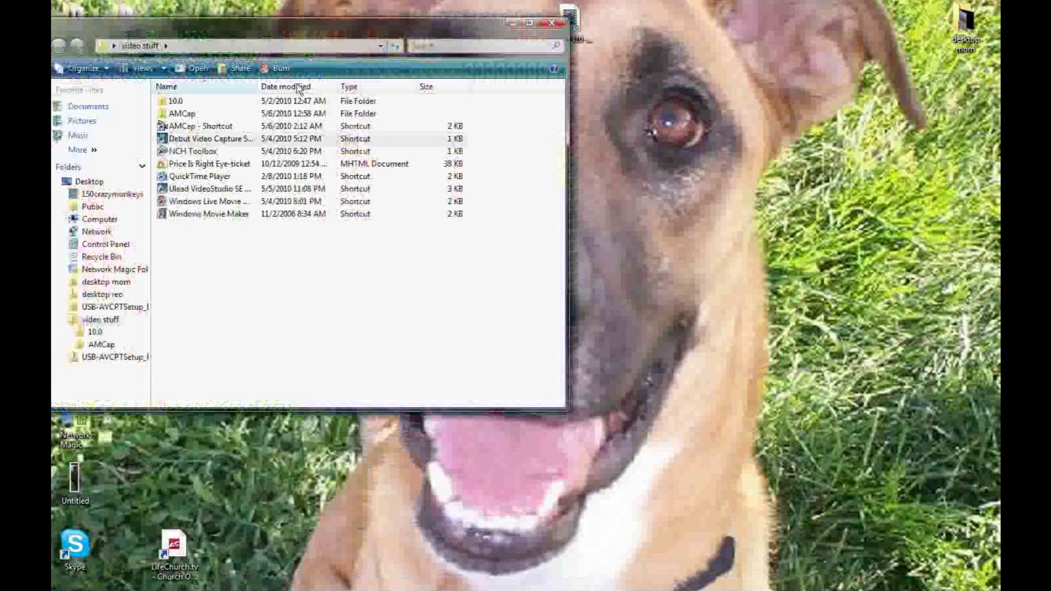
pyautogui.doubleClick(197, 131)
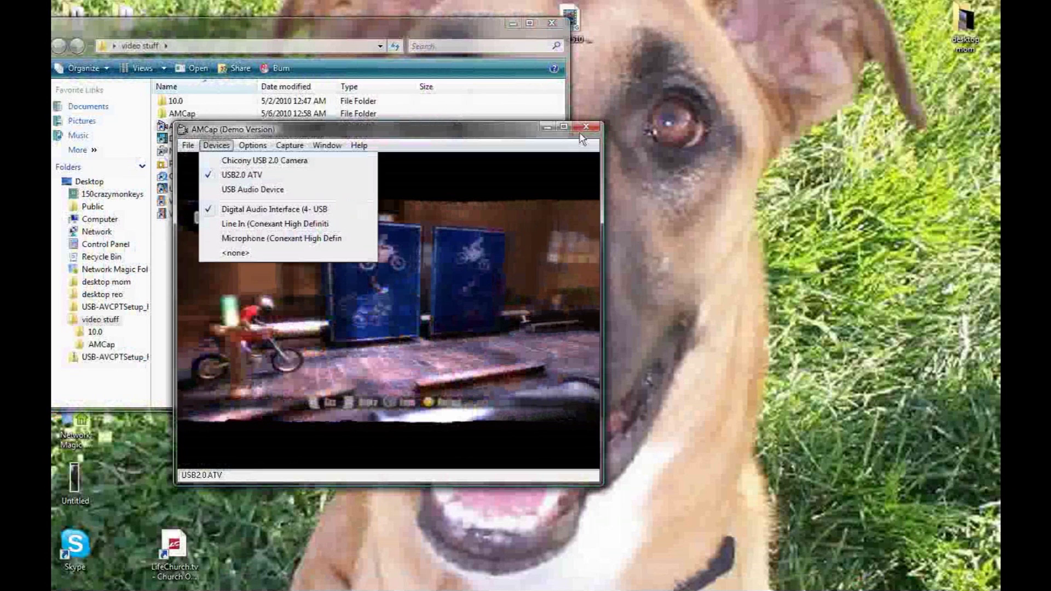
# Step: Close AMCap after checking its capture devices, and bring up the tray volume menu
pyautogui.click(596, 131)
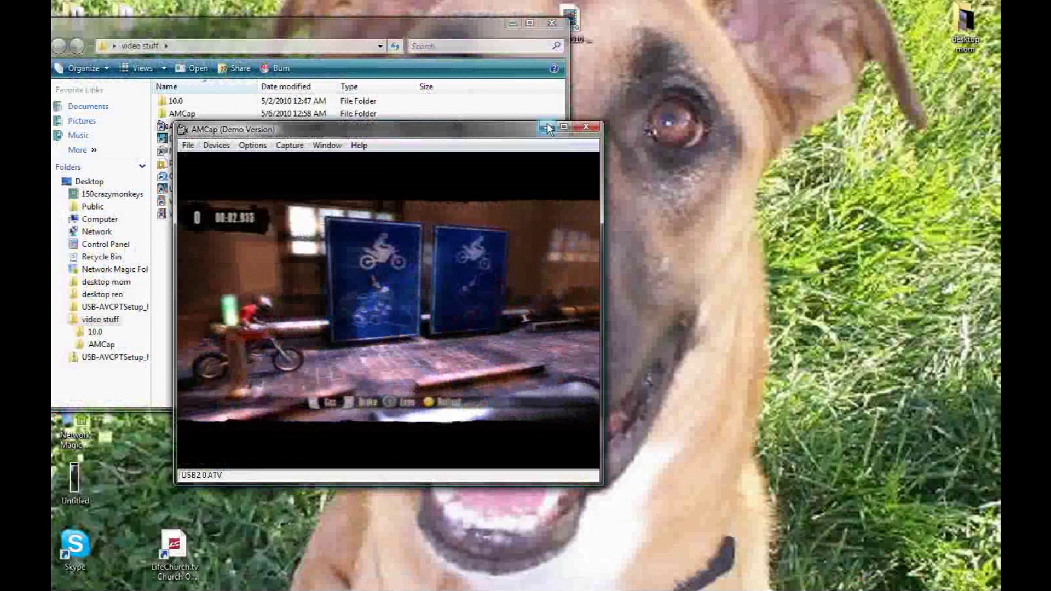
pyautogui.click(591, 129)
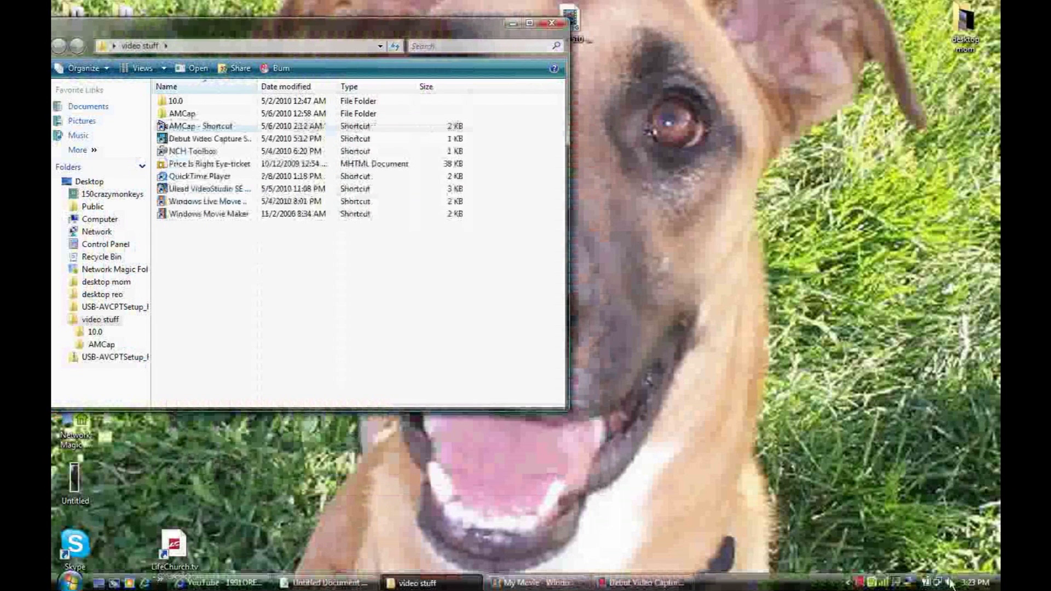
pyautogui.rightClick(950, 583)
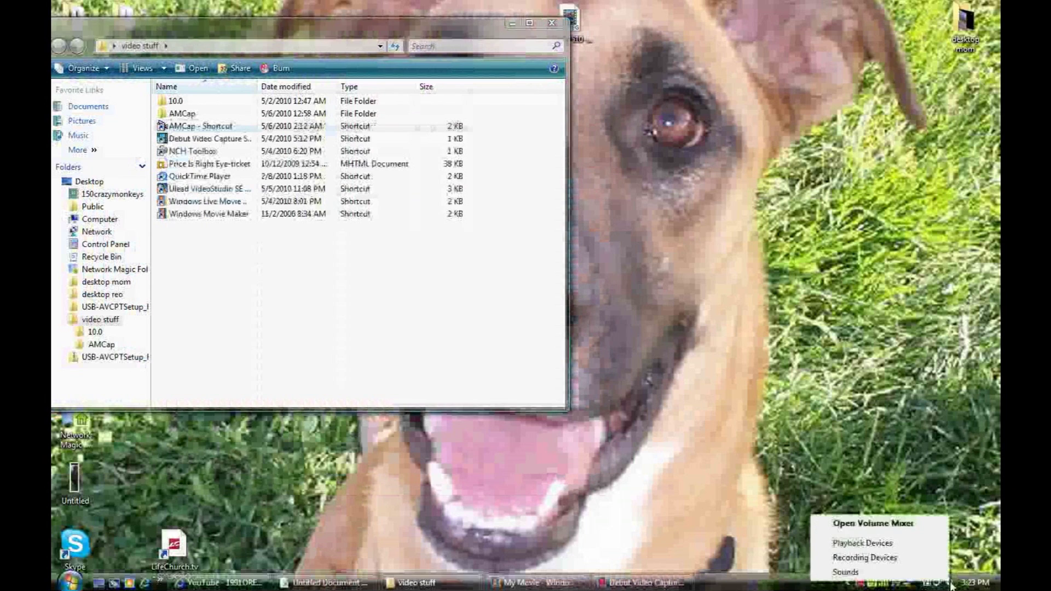
# Step: Enable the Digital Audio Interface recording device, confirm its level is 100, and close Sound settings
pyautogui.click(869, 558)
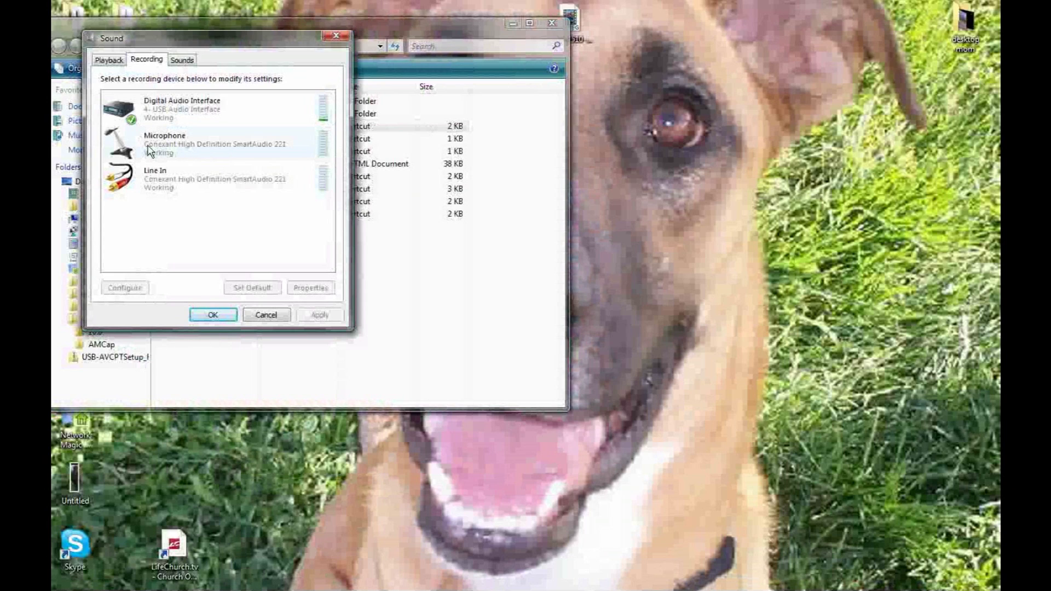
pyautogui.rightClick(246, 105)
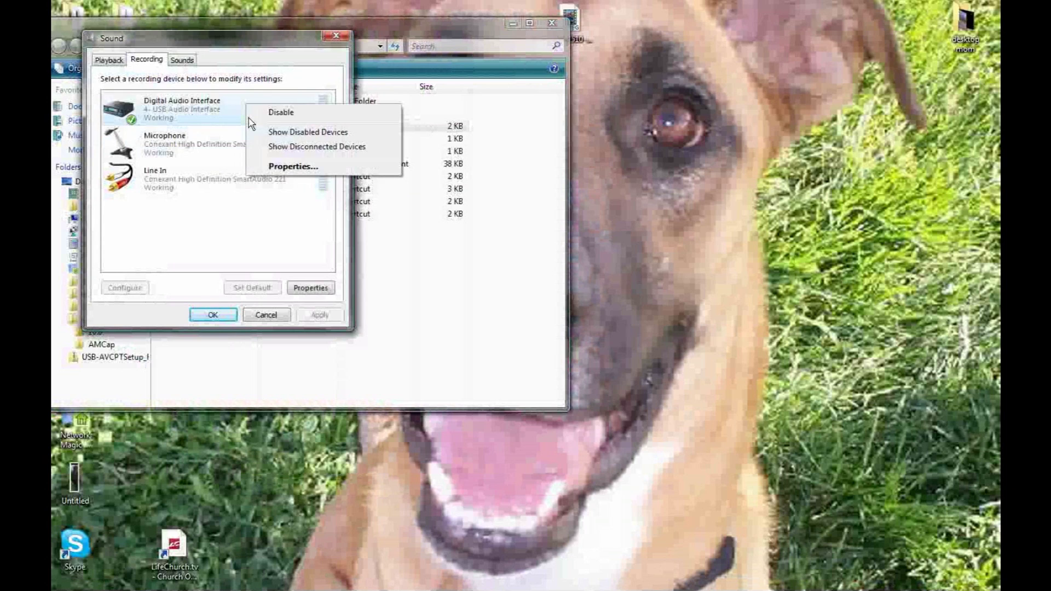
pyautogui.doubleClick(215, 119)
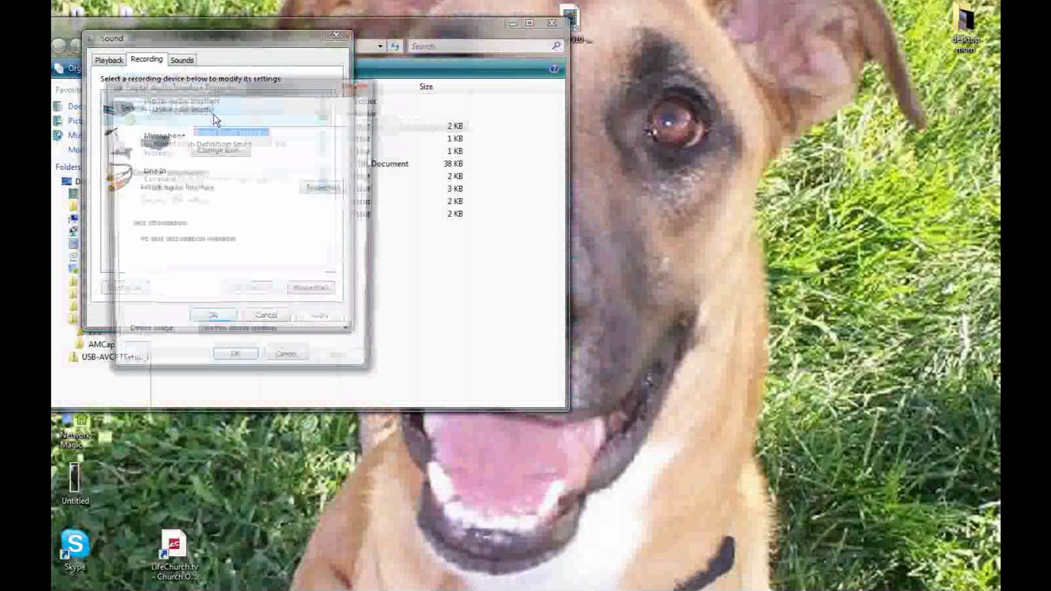
pyautogui.click(268, 335)
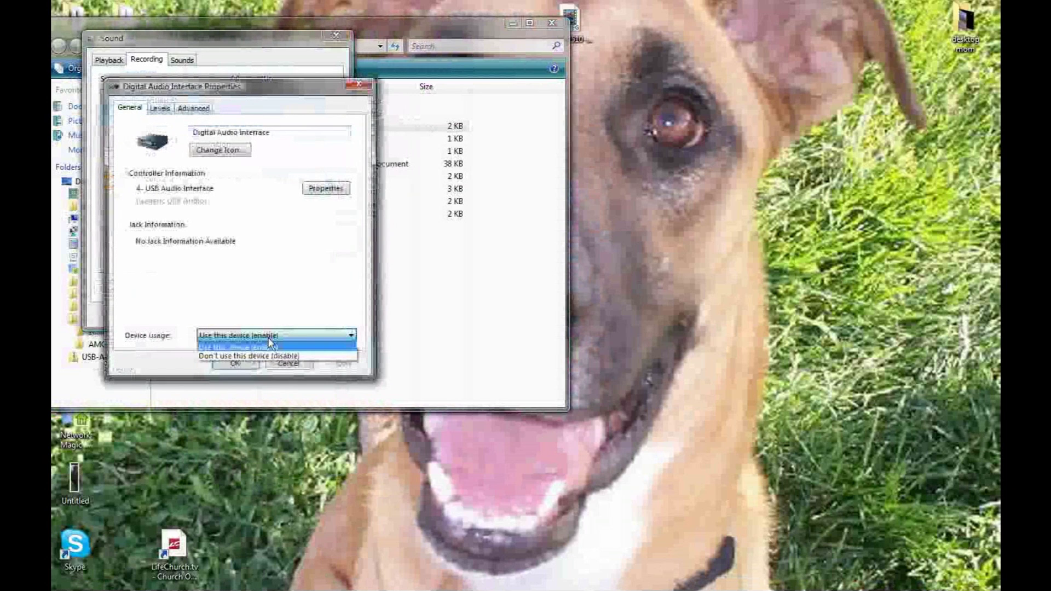
pyautogui.click(268, 338)
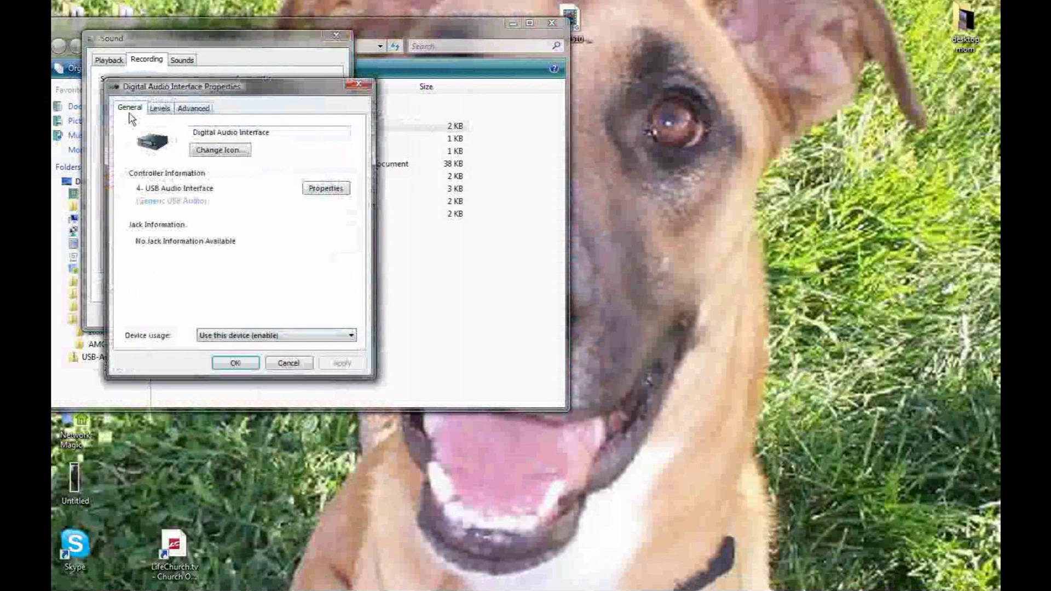
pyautogui.click(160, 107)
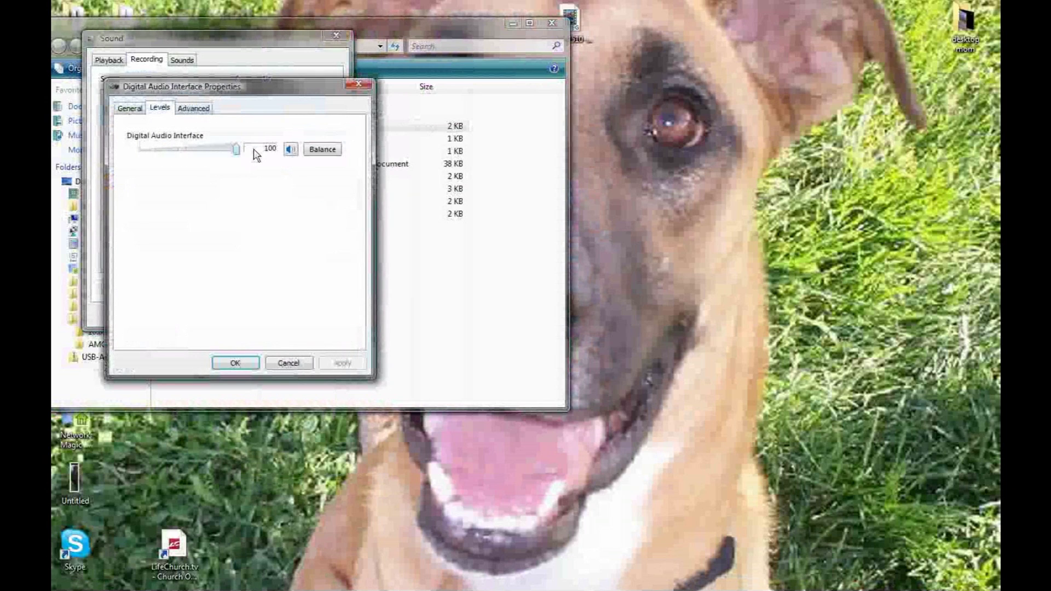
pyautogui.click(358, 85)
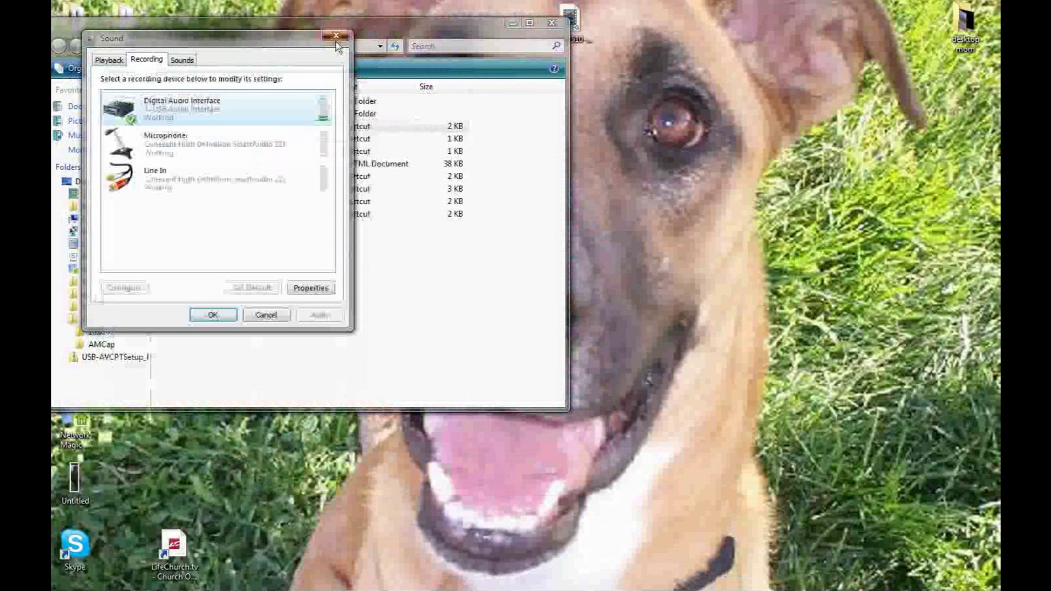
pyautogui.click(336, 37)
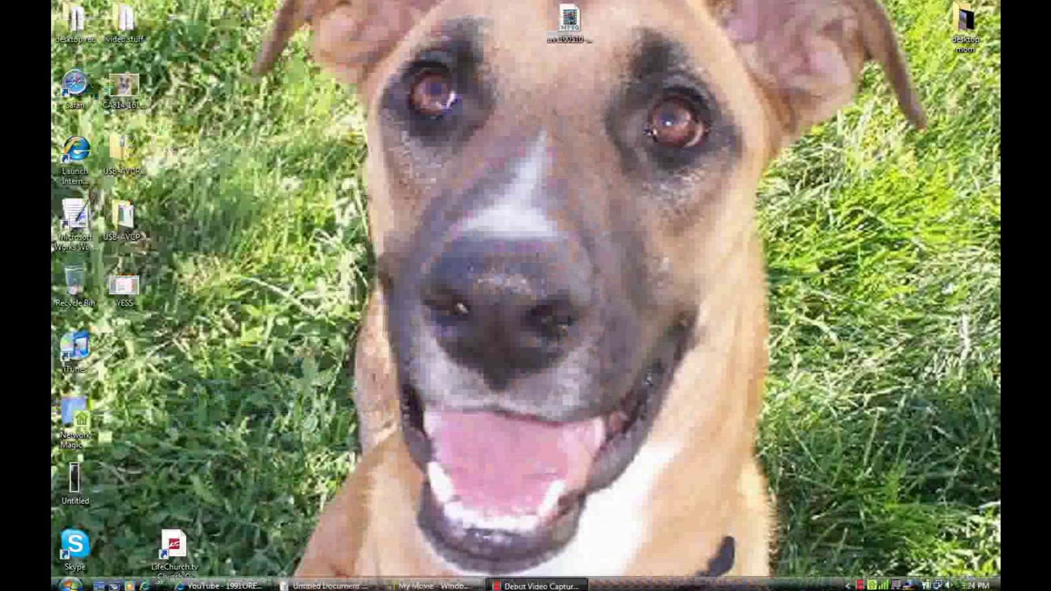
# Step: Restore the empty 'My Movie' project in Windows Live Movie Maker from the taskbar
pyautogui.moveTo(432, 582)
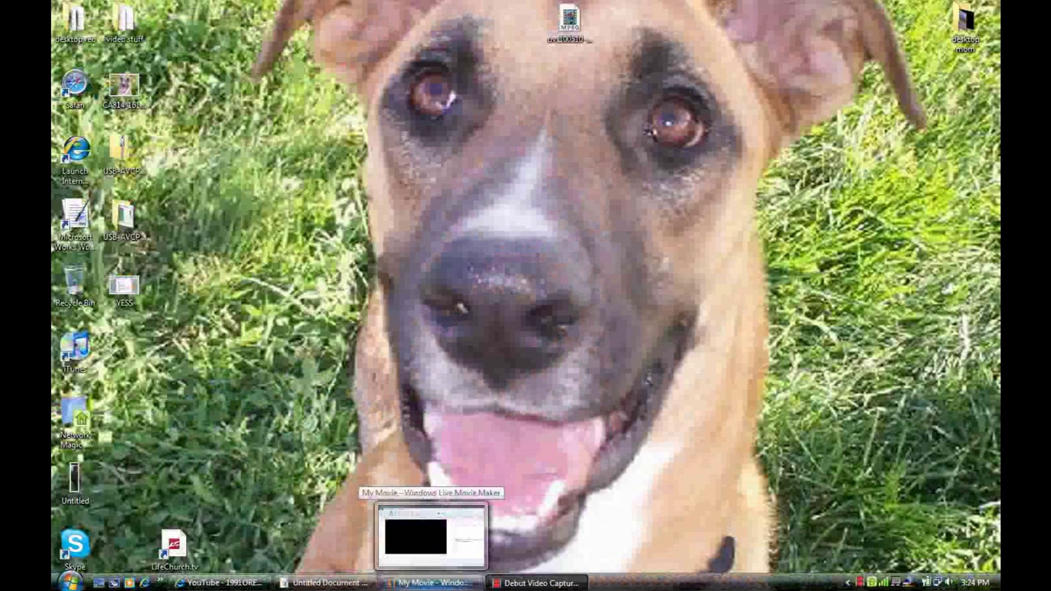
pyautogui.click(433, 583)
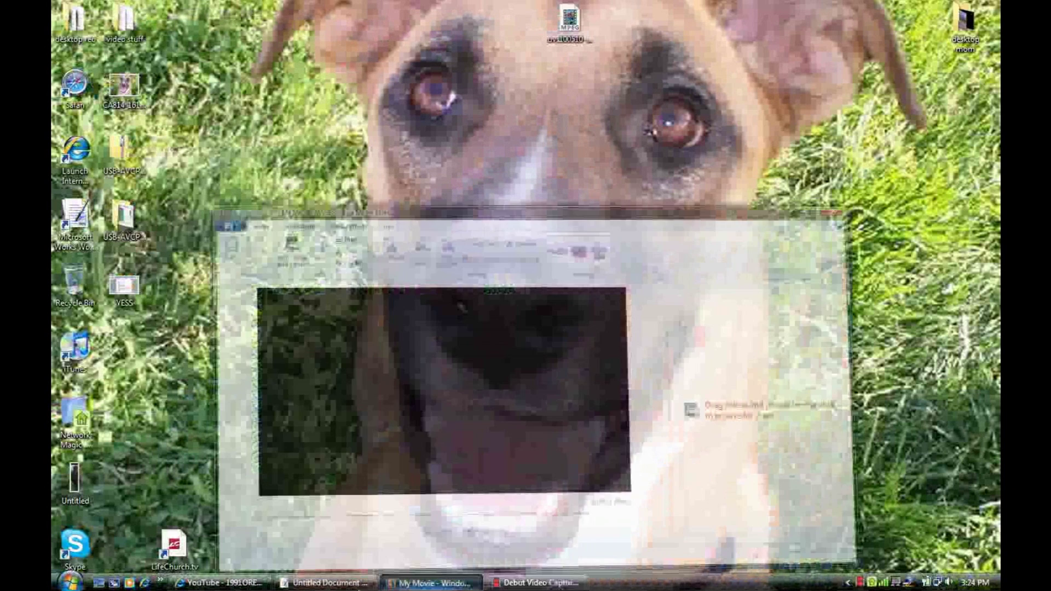